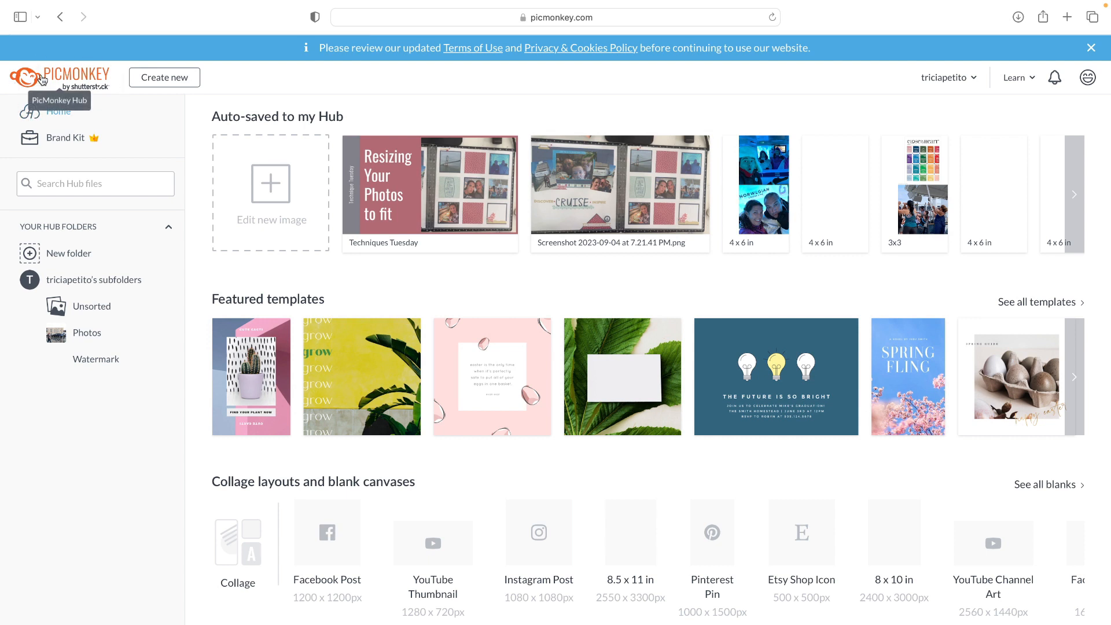
{"action": "left_click", "coordinate": [37, 80]}
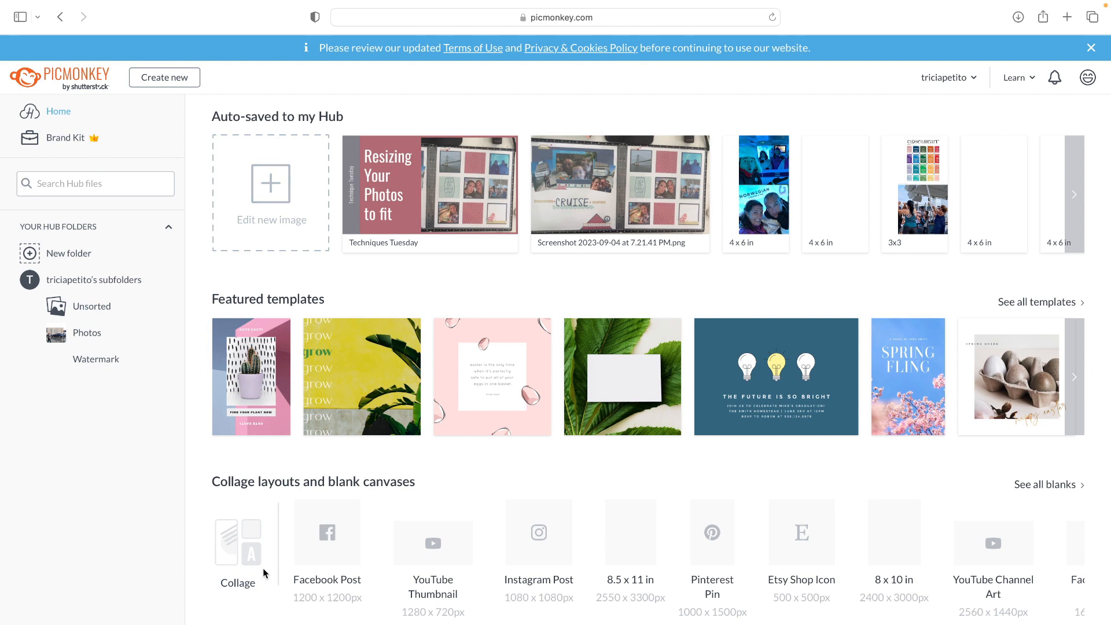
{"action": "left_click", "coordinate": [190, 79]}
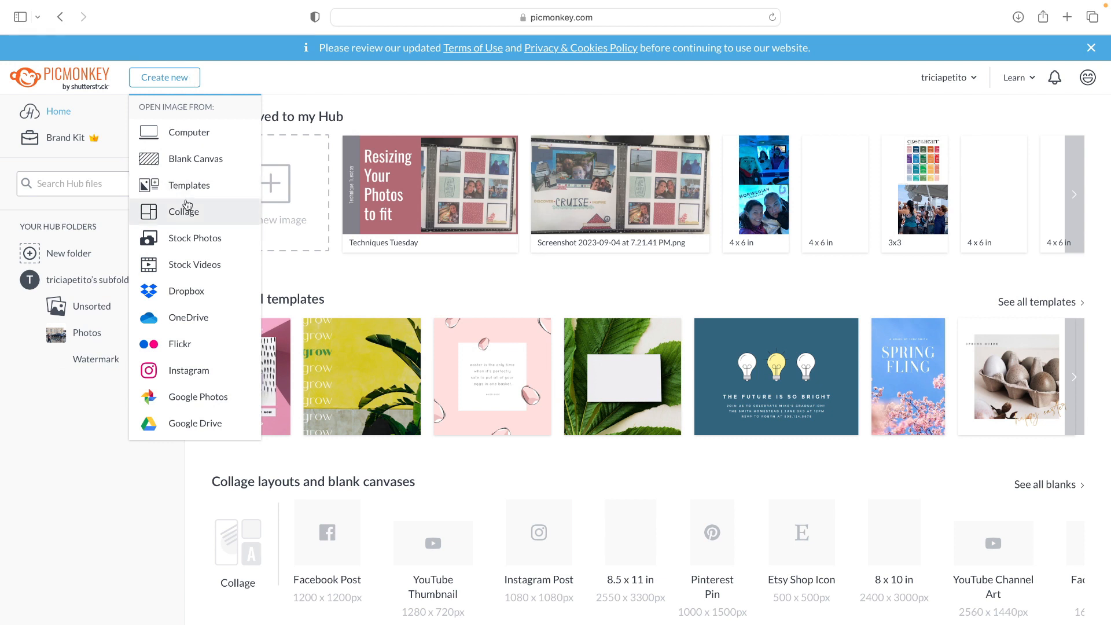
{"action": "left_click", "coordinate": [280, 80]}
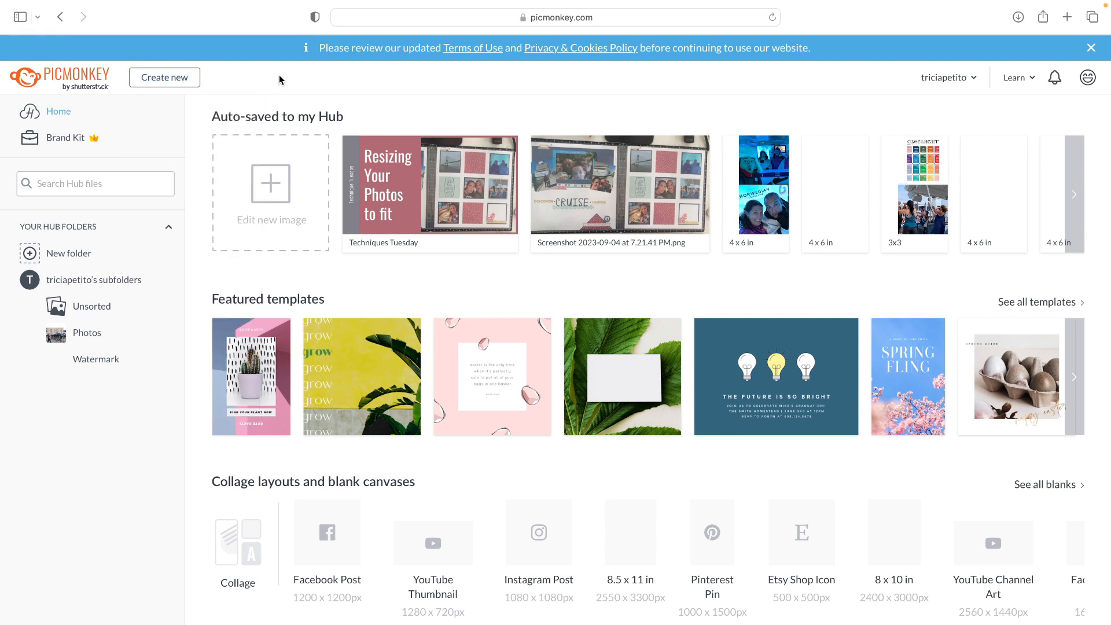
- Create a new collage at the 4 x 6 in print size
{"action": "left_click", "coordinate": [248, 557]}
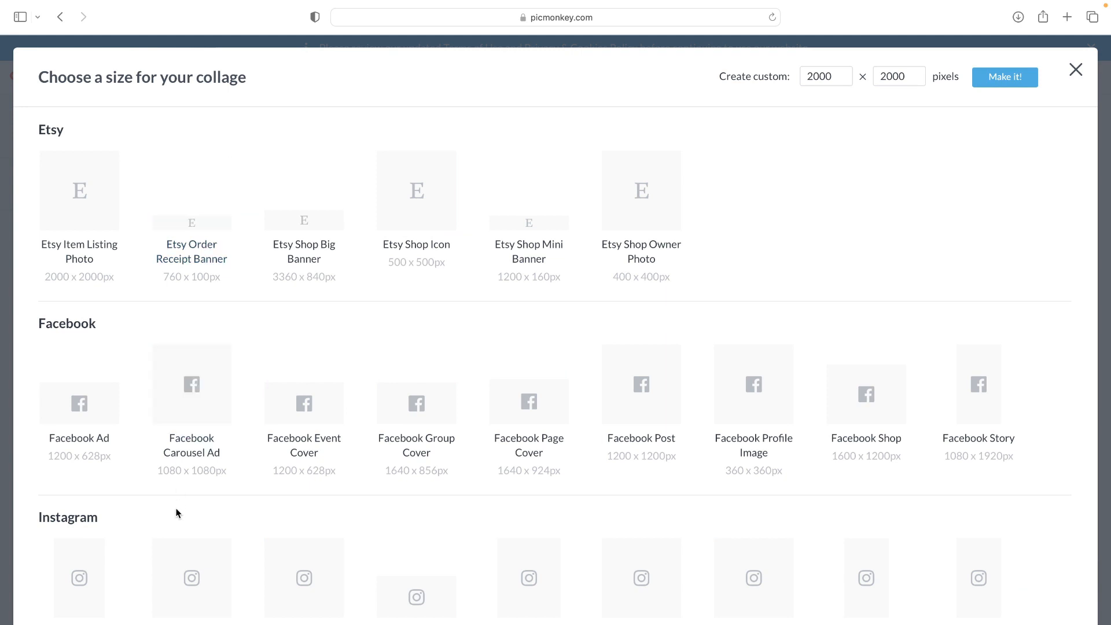
{"action": "scroll", "coordinate": [200, 460], "scroll_direction": "down", "scroll_amount": 2}
{"action": "scroll", "coordinate": [200, 463], "scroll_direction": "down", "scroll_amount": 12}
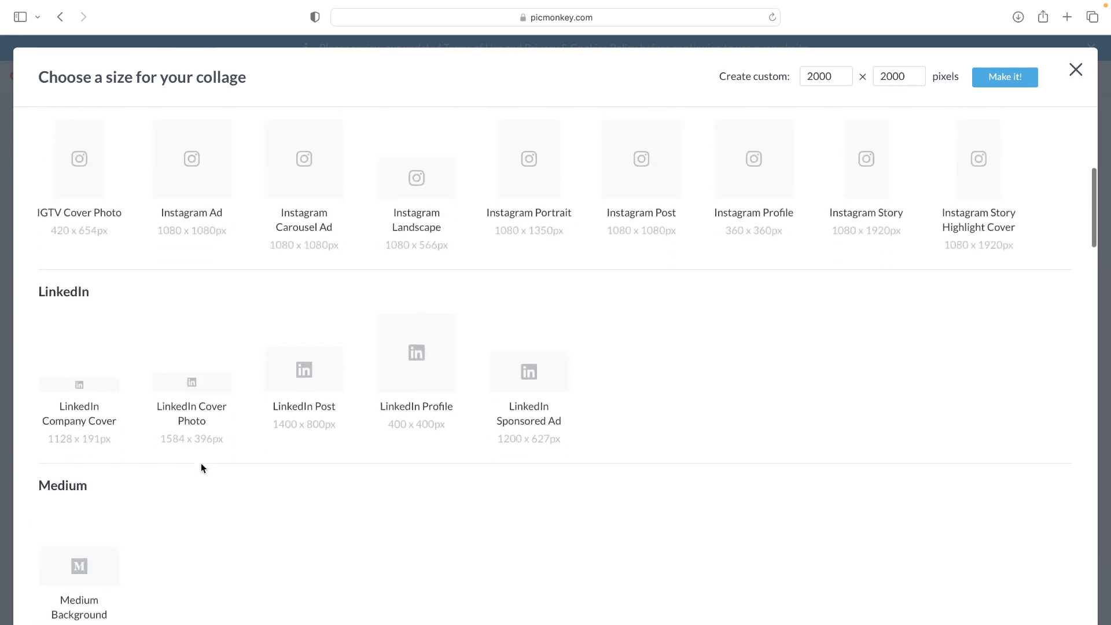
{"action": "scroll", "coordinate": [201, 467], "scroll_direction": "down", "scroll_amount": 10}
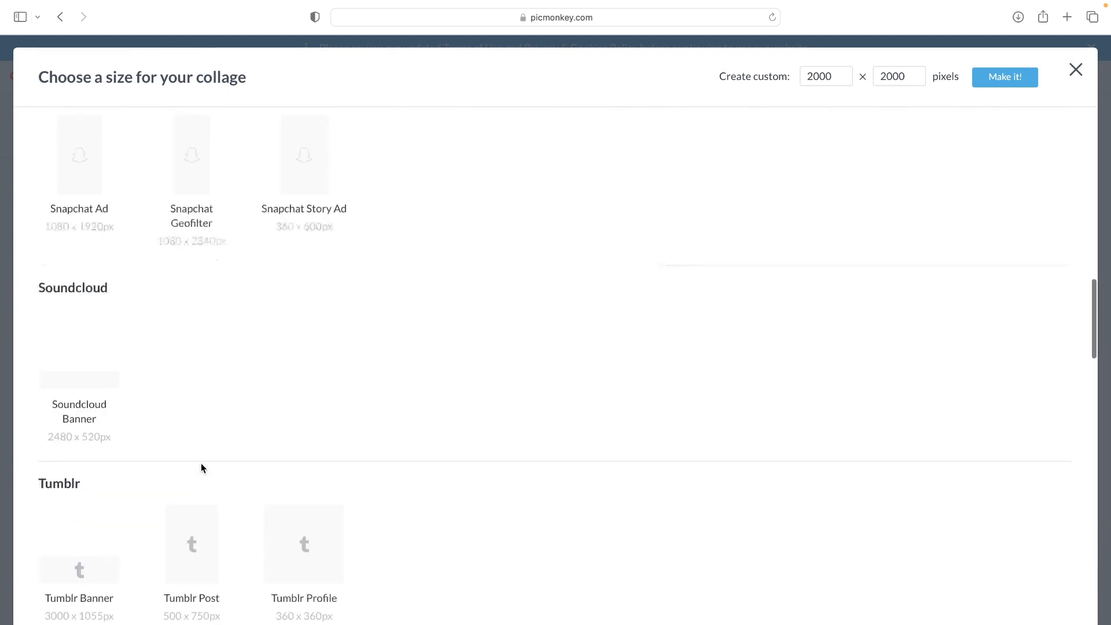
{"action": "scroll", "coordinate": [200, 463], "scroll_direction": "down", "scroll_amount": 10}
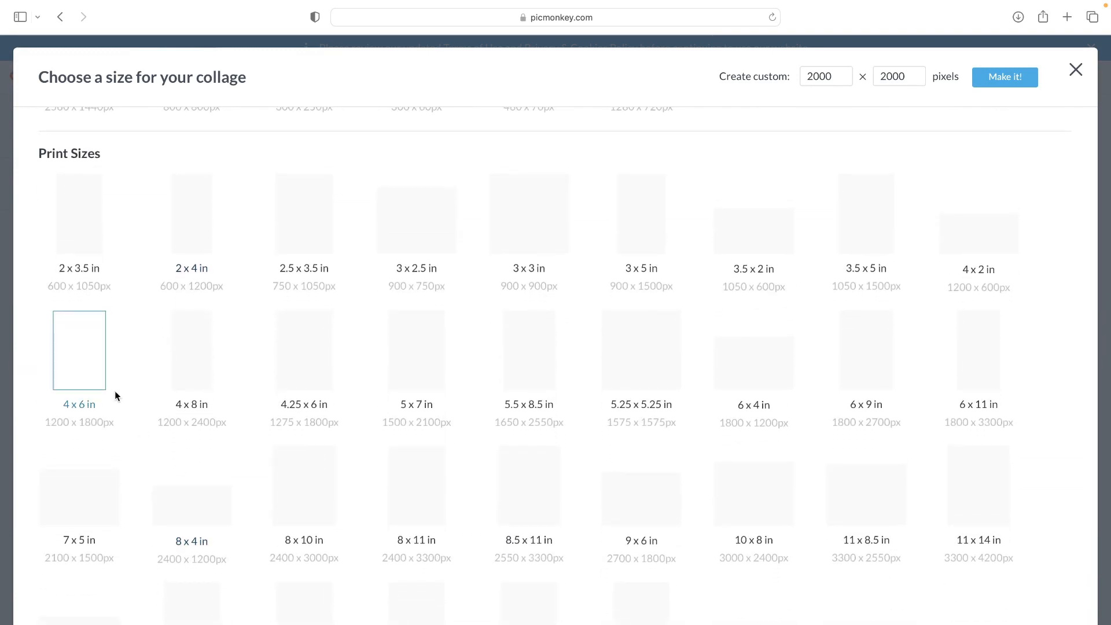
{"action": "left_click", "coordinate": [79, 355]}
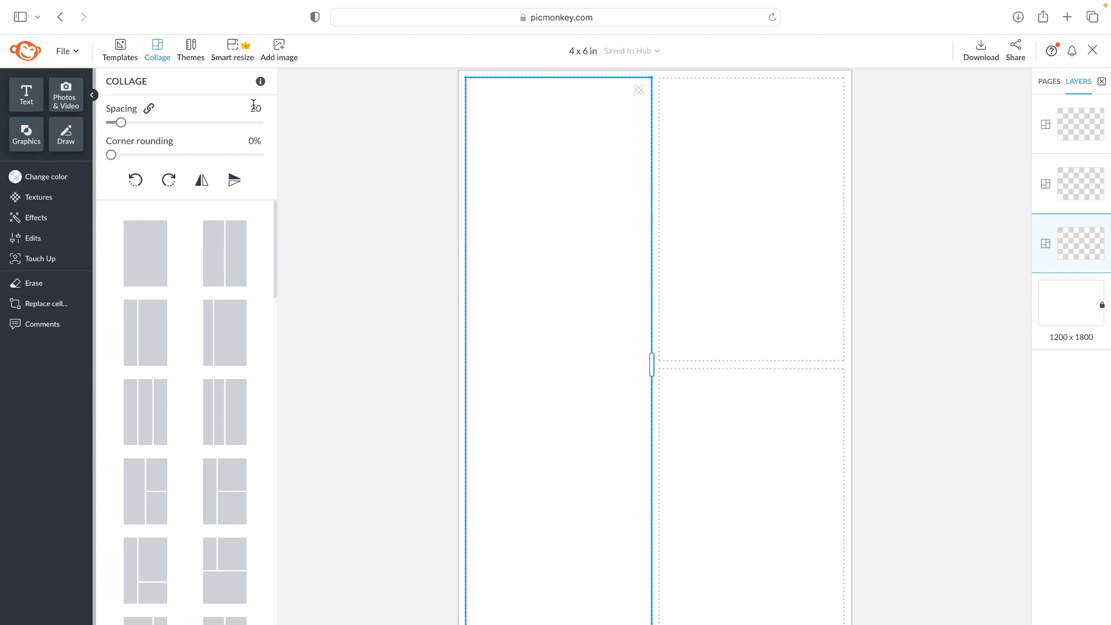
- Set the collage spacing to 0 and reduce the layout of two cells above one wide cell to two stacked full-width cells
{"action": "left_click", "coordinate": [125, 122]}
{"action": "left_click_drag", "start_coordinate": [116, 126], "coordinate": [109, 123]}
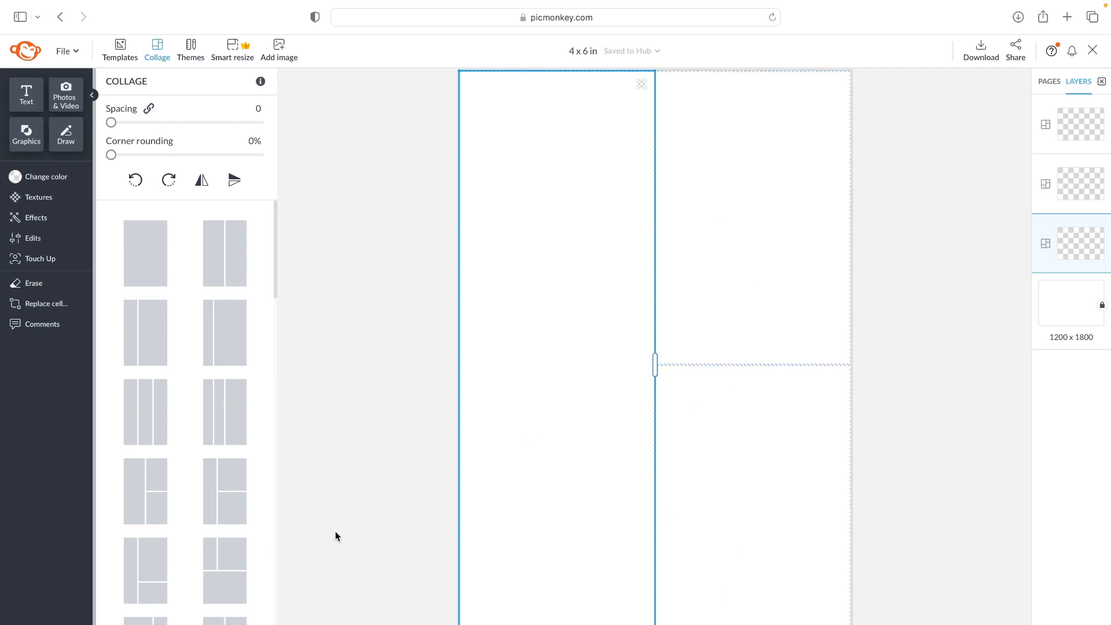
{"action": "left_click", "coordinate": [230, 589]}
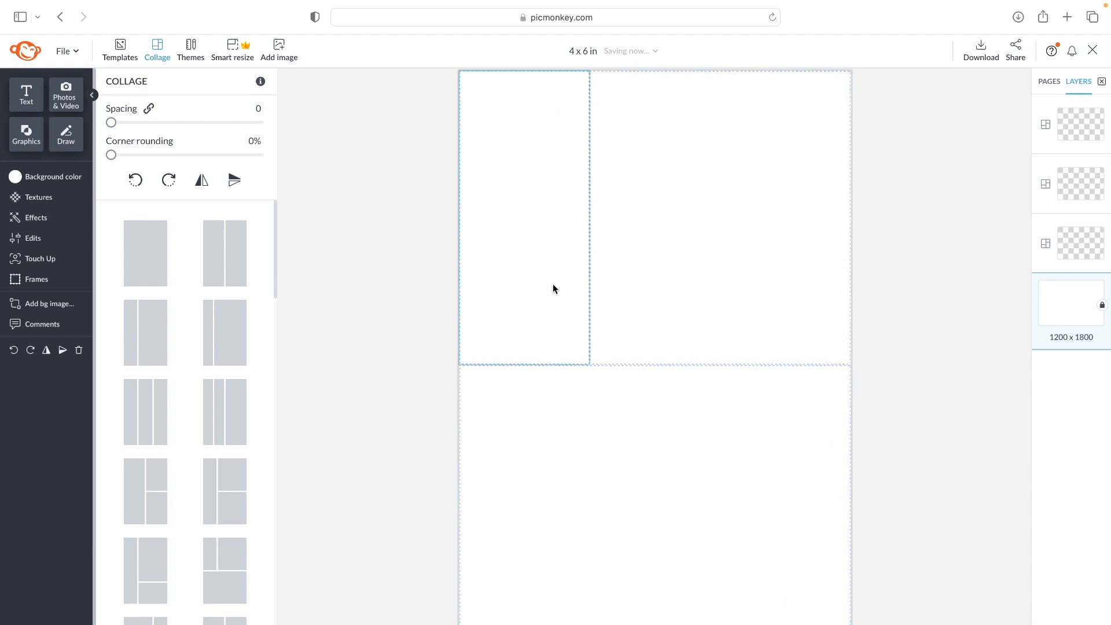
{"action": "left_click", "coordinate": [580, 240]}
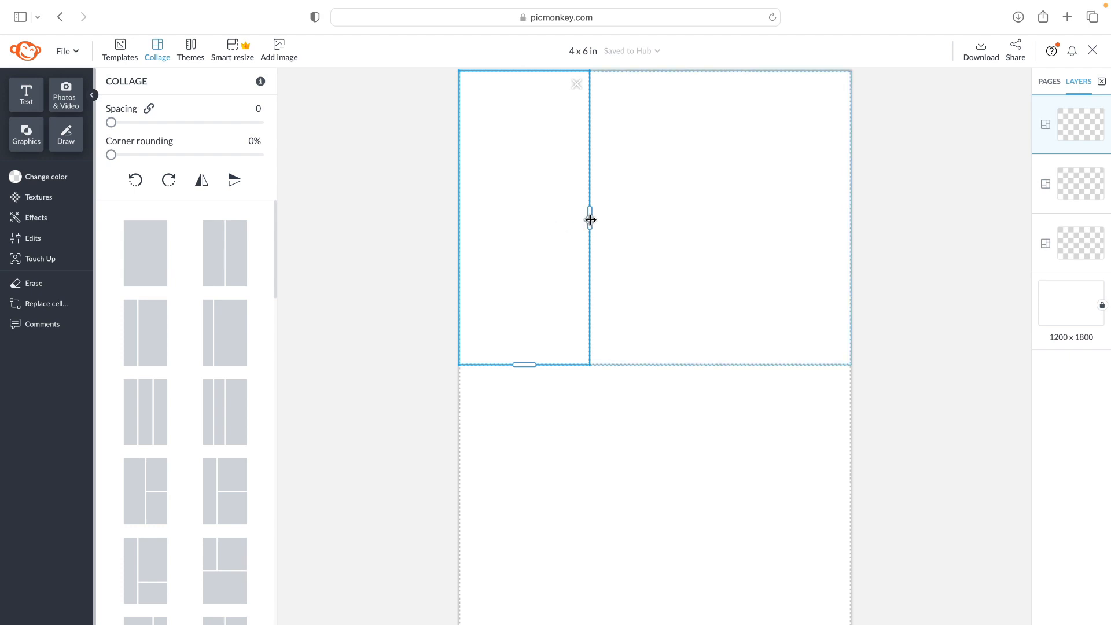
{"action": "left_click_drag", "start_coordinate": [590, 219], "coordinate": [463, 248]}
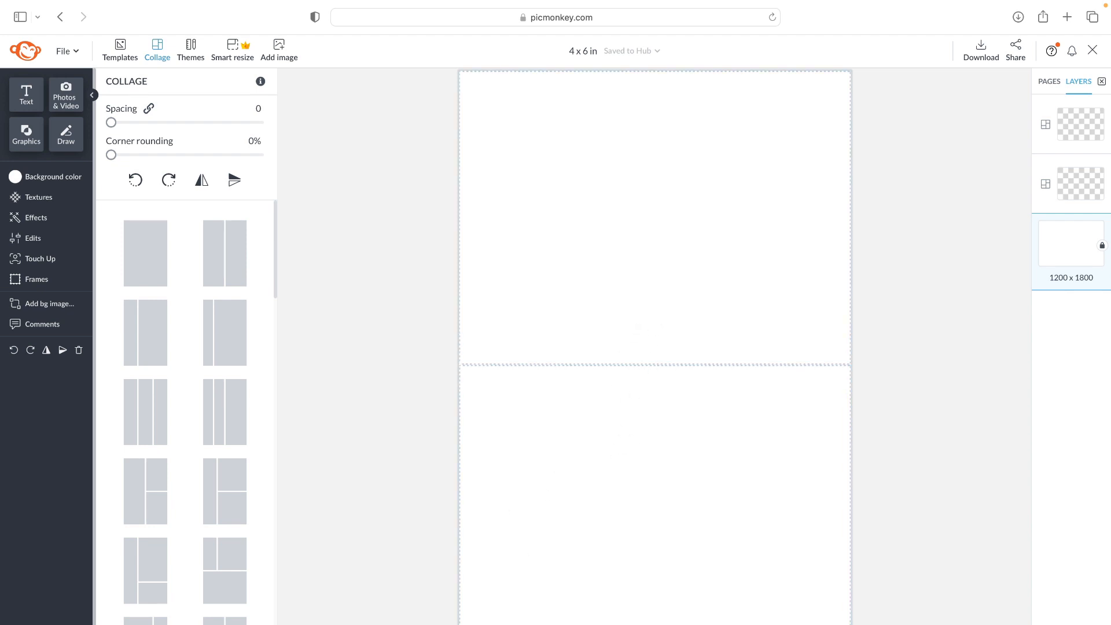
- Fill the upper cell with IMG_2515.jpeg from the desktop's Cruise to Baltic Sea subfolder "5. Tallinn, Estonia" and rotate it counterclockwise 90 degrees
{"action": "right_click", "coordinate": [684, 246]}
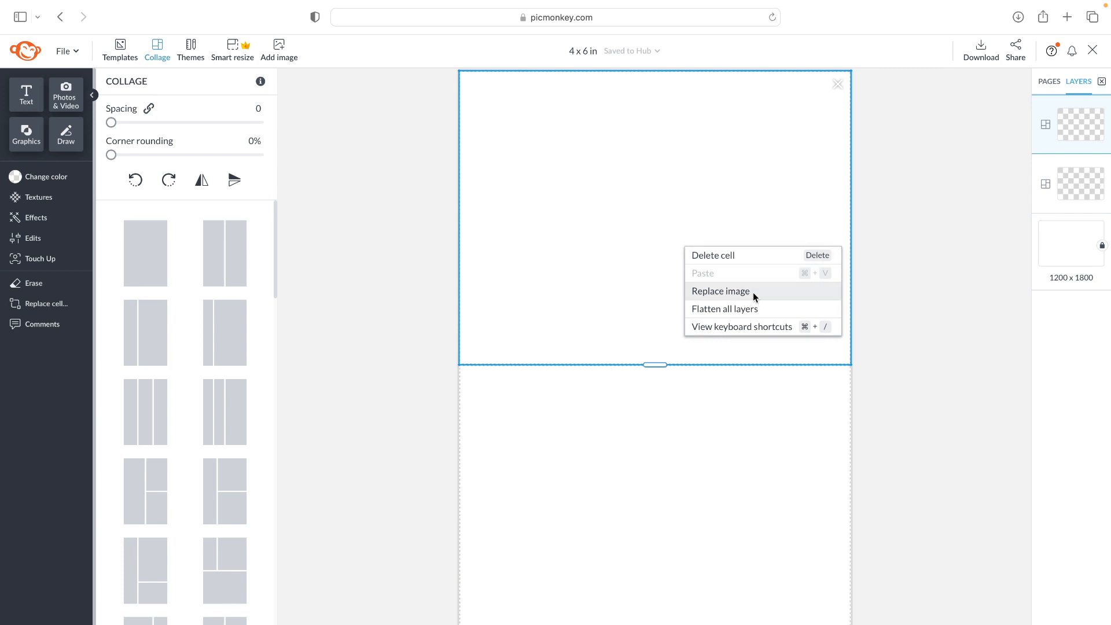
{"action": "mouse_move", "coordinate": [753, 292]}
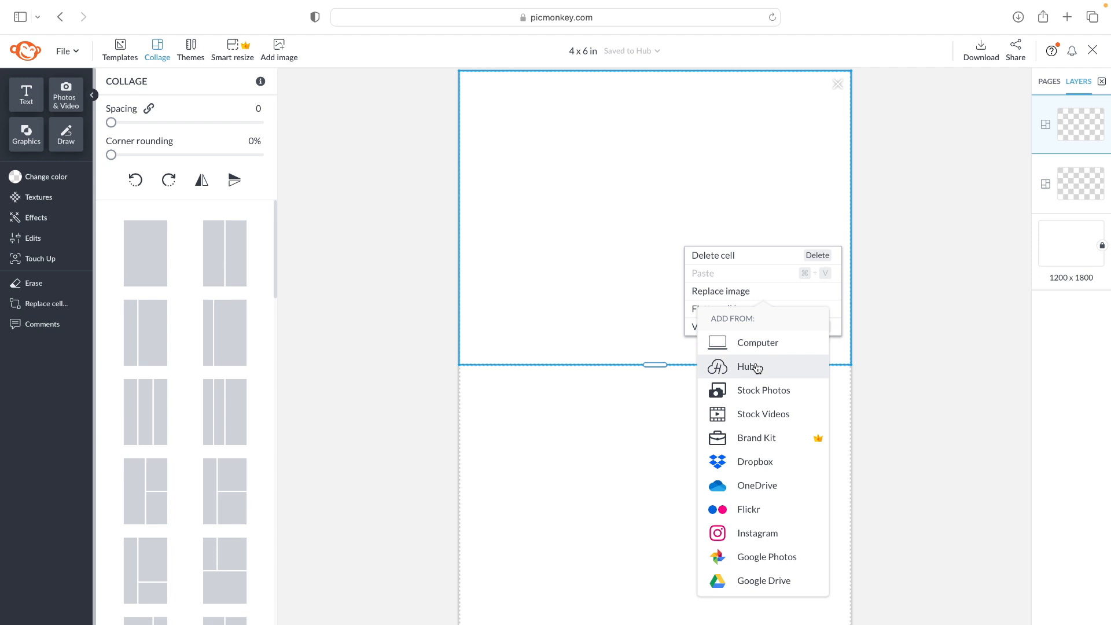
{"action": "left_click", "coordinate": [767, 347]}
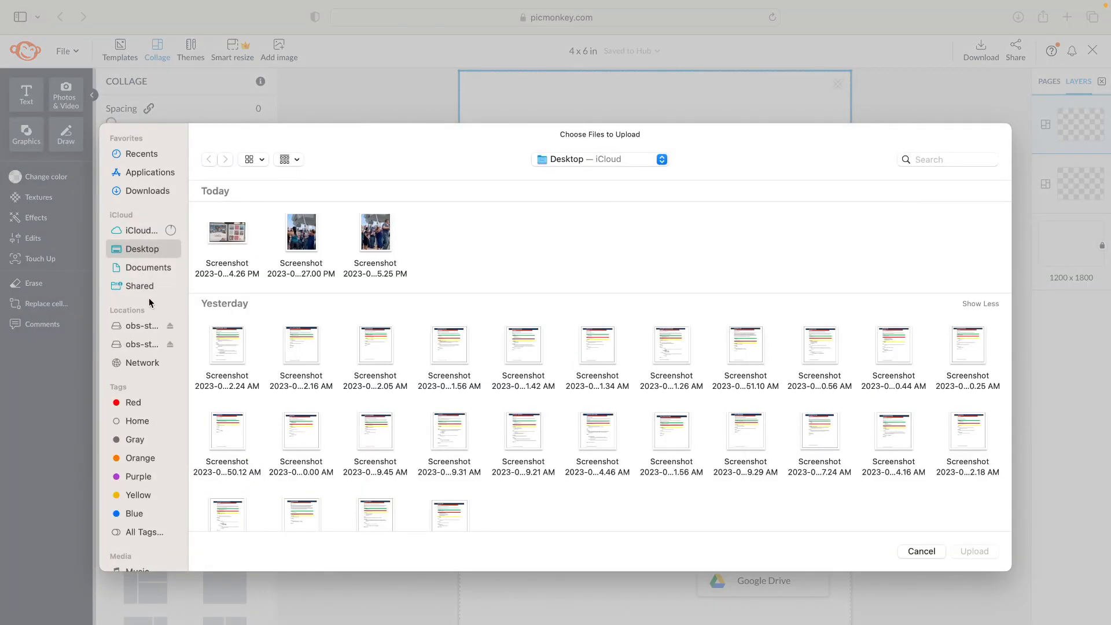
{"action": "left_click", "coordinate": [145, 194]}
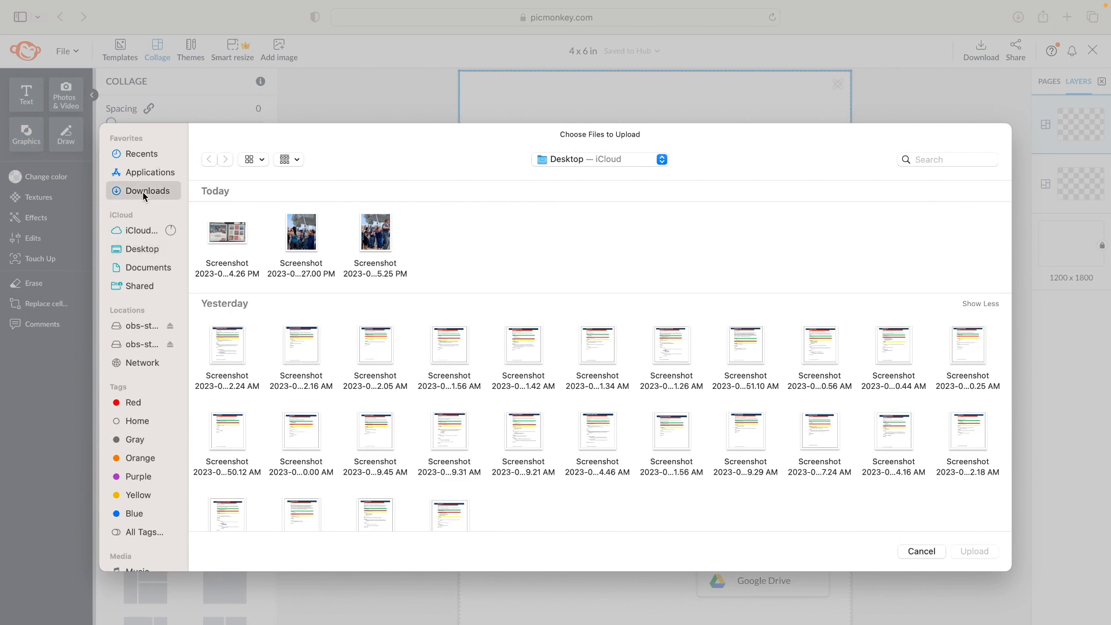
{"action": "left_click", "coordinate": [145, 250]}
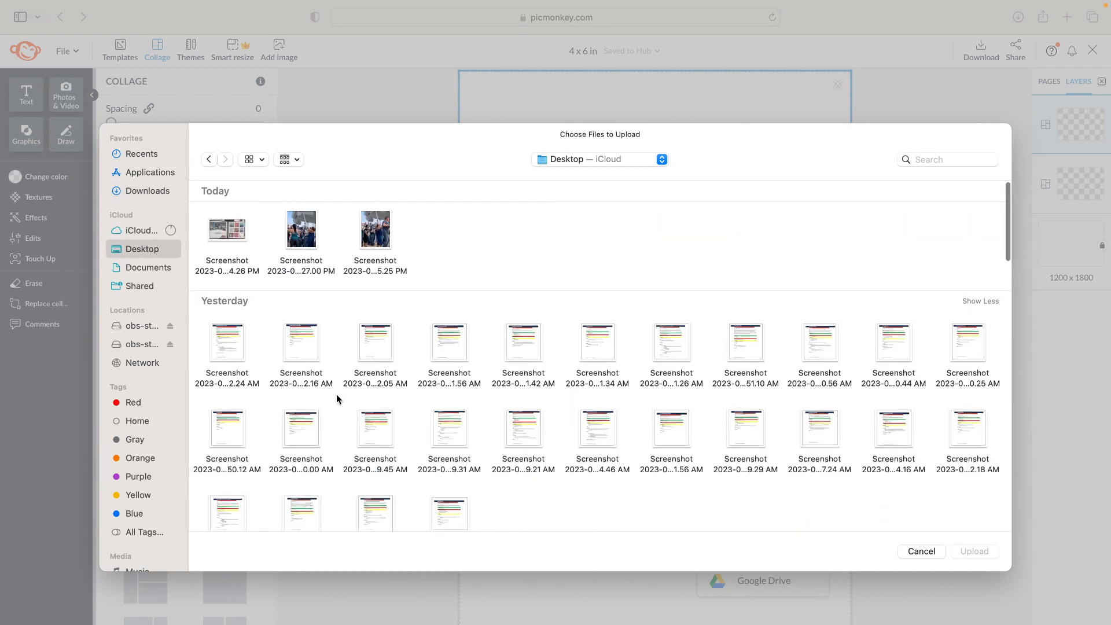
{"action": "scroll", "coordinate": [338, 398], "scroll_direction": "down", "scroll_amount": 3}
{"action": "double_click", "coordinate": [225, 393]}
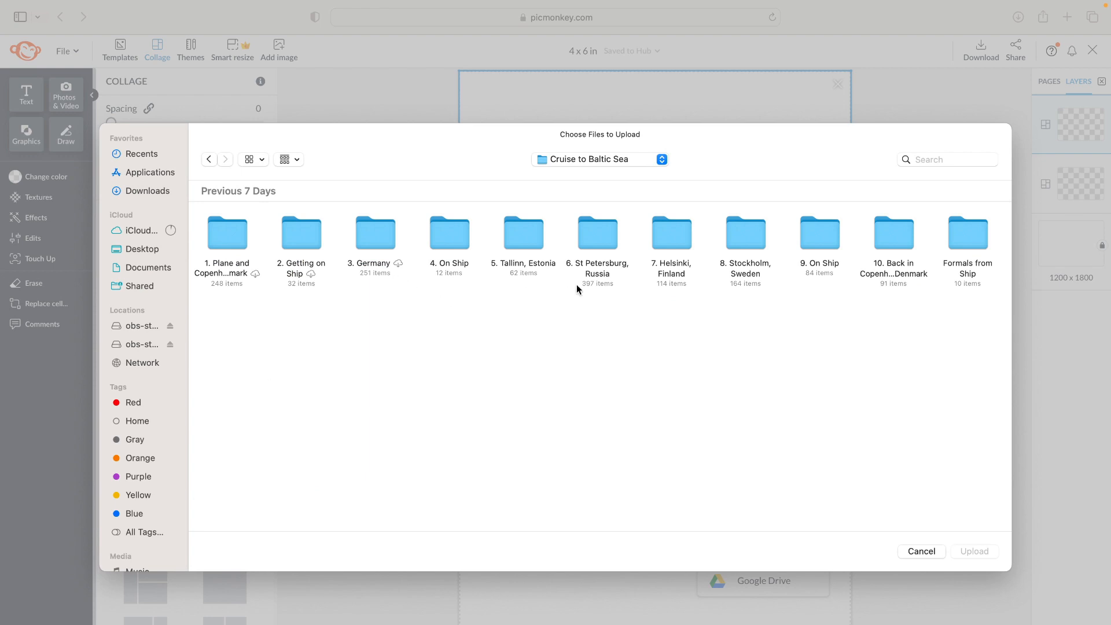
{"action": "double_click", "coordinate": [520, 240]}
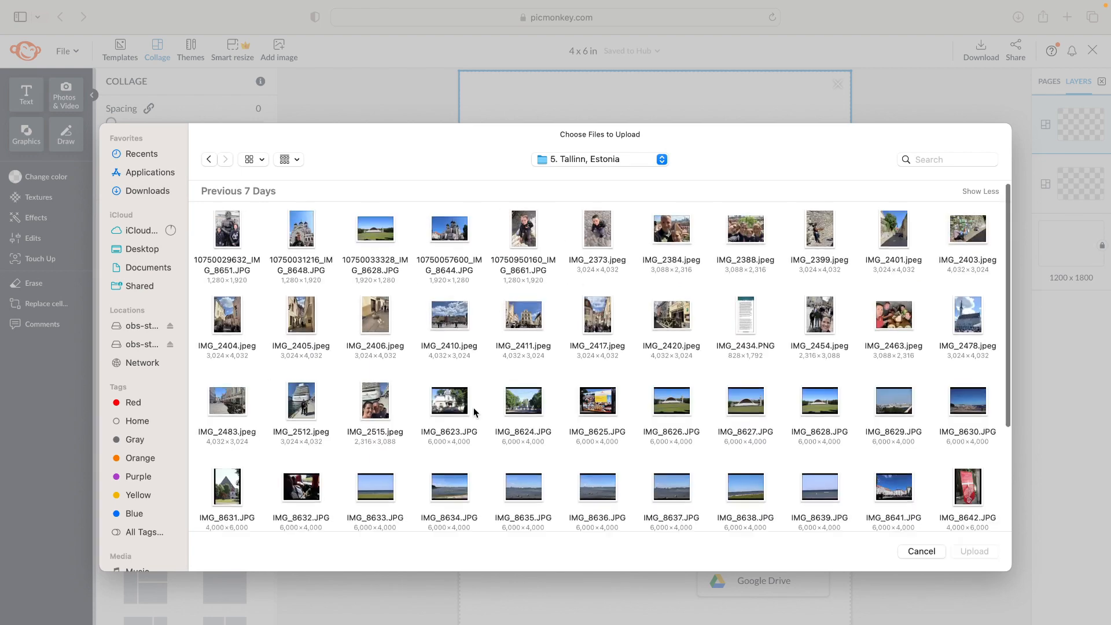
{"action": "scroll", "coordinate": [475, 414], "scroll_direction": "down", "scroll_amount": 2}
{"action": "left_click", "coordinate": [380, 355]}
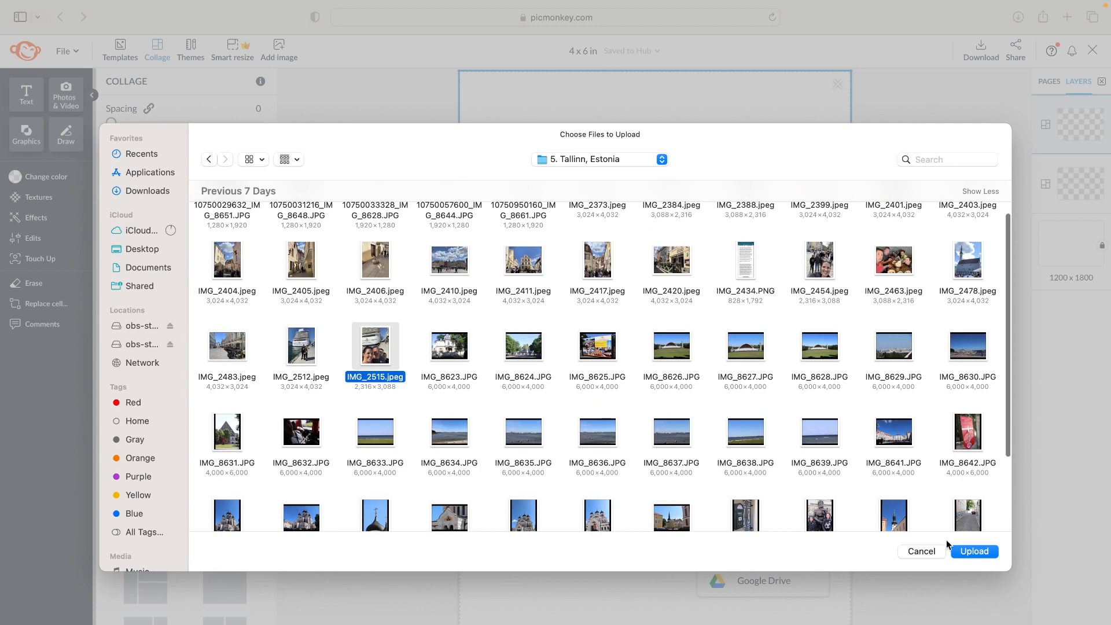
{"action": "left_click", "coordinate": [993, 553]}
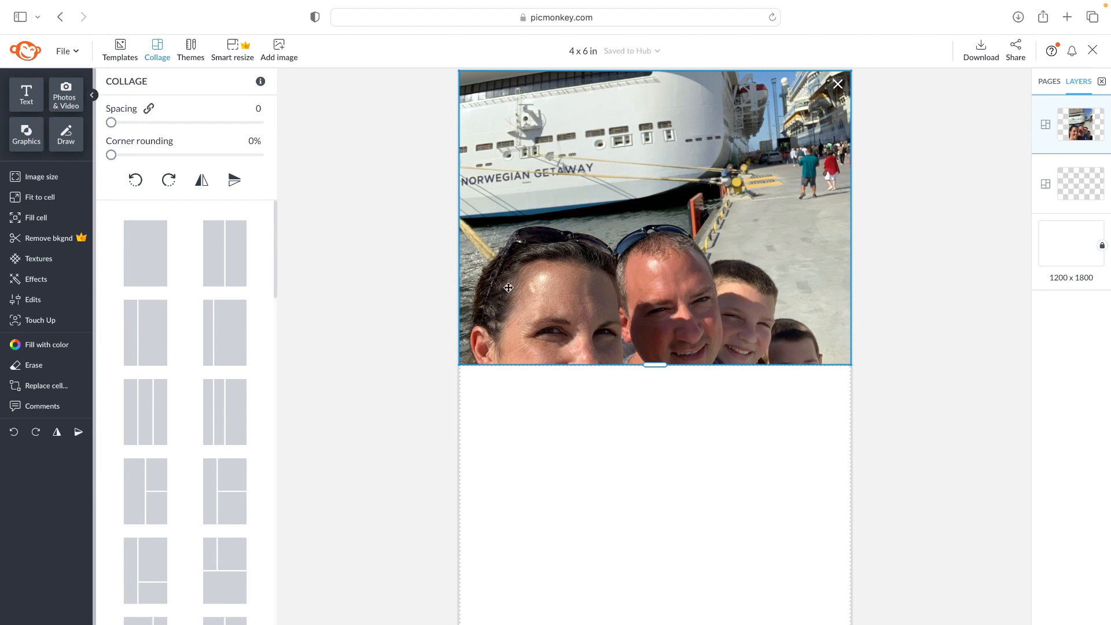
{"action": "left_click", "coordinate": [15, 432]}
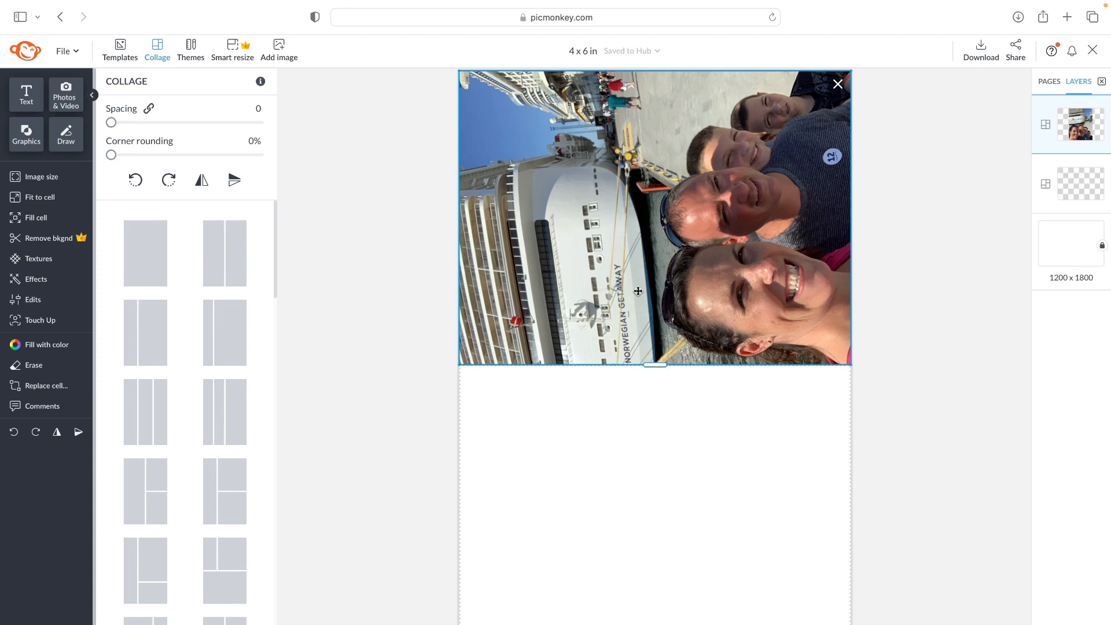
- Fill the lower cell with IMG_2512.jpeg from the computer's "5. Tallinn, Estonia" folder and rotate it counterclockwise 90 degrees
{"action": "left_click", "coordinate": [630, 565]}
{"action": "right_click", "coordinate": [671, 532]}
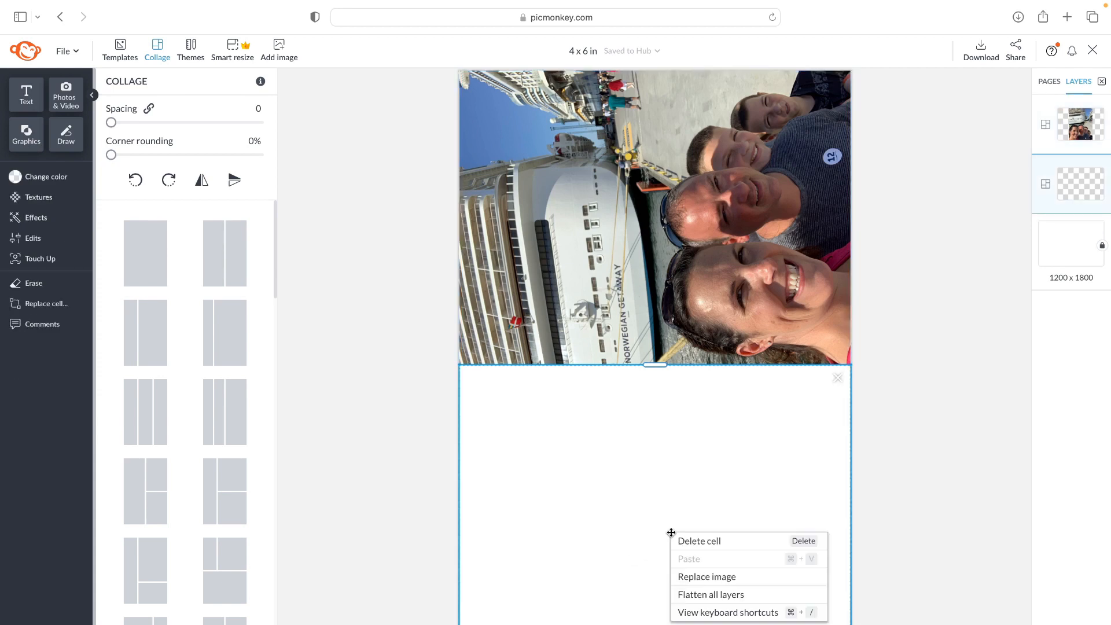
{"action": "left_click", "coordinate": [695, 576]}
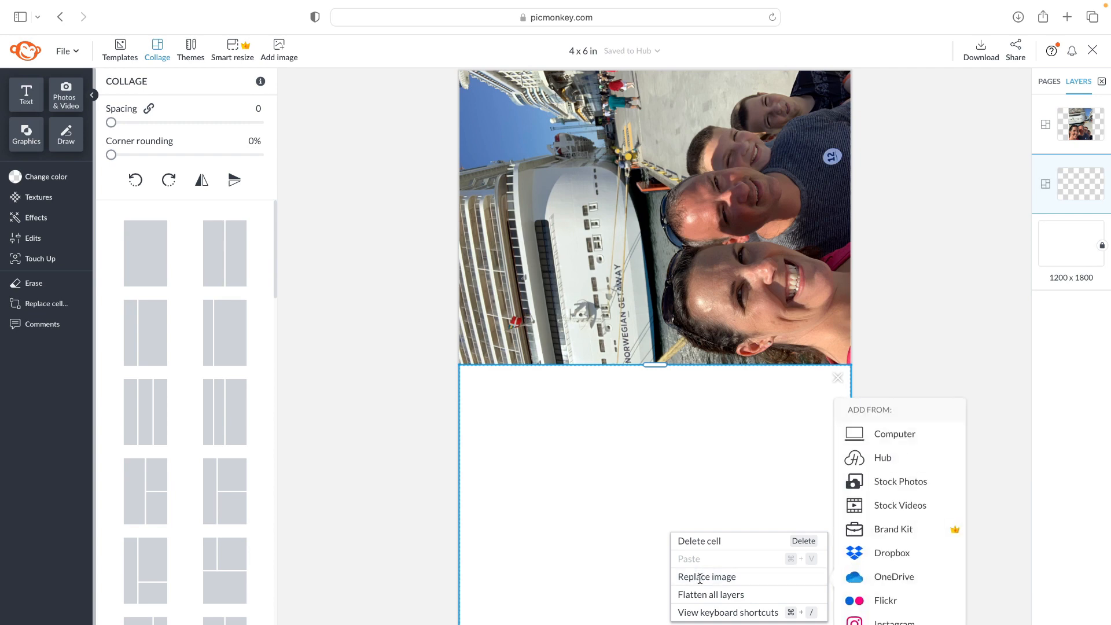
{"action": "left_click", "coordinate": [903, 435]}
{"action": "scroll", "coordinate": [563, 428], "scroll_direction": "down", "scroll_amount": 2}
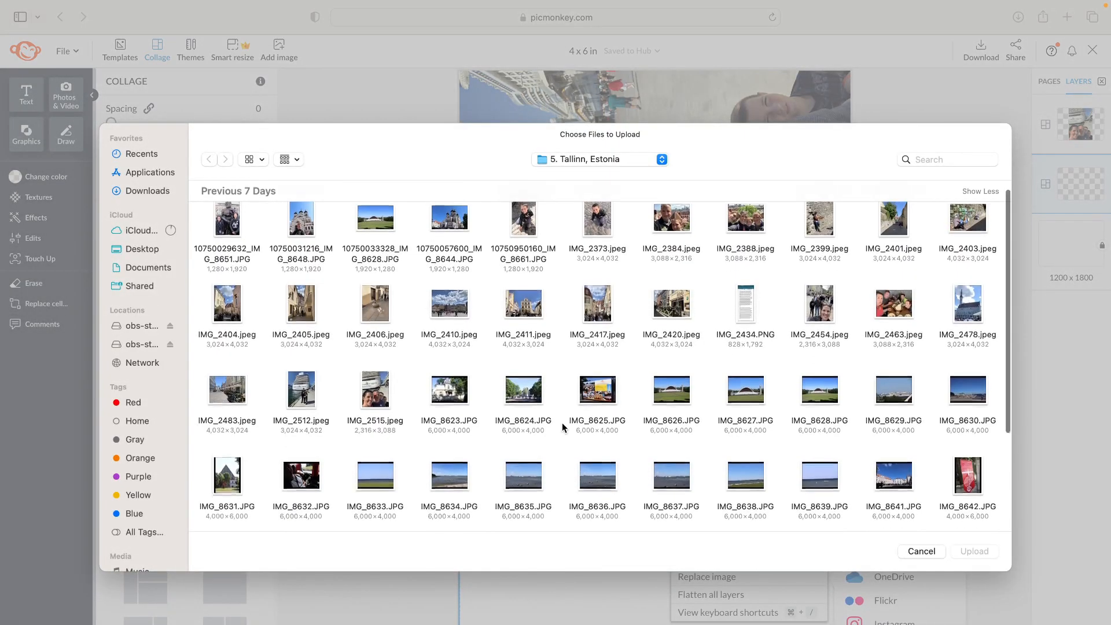
{"action": "left_click", "coordinate": [298, 376]}
{"action": "left_click", "coordinate": [963, 550]}
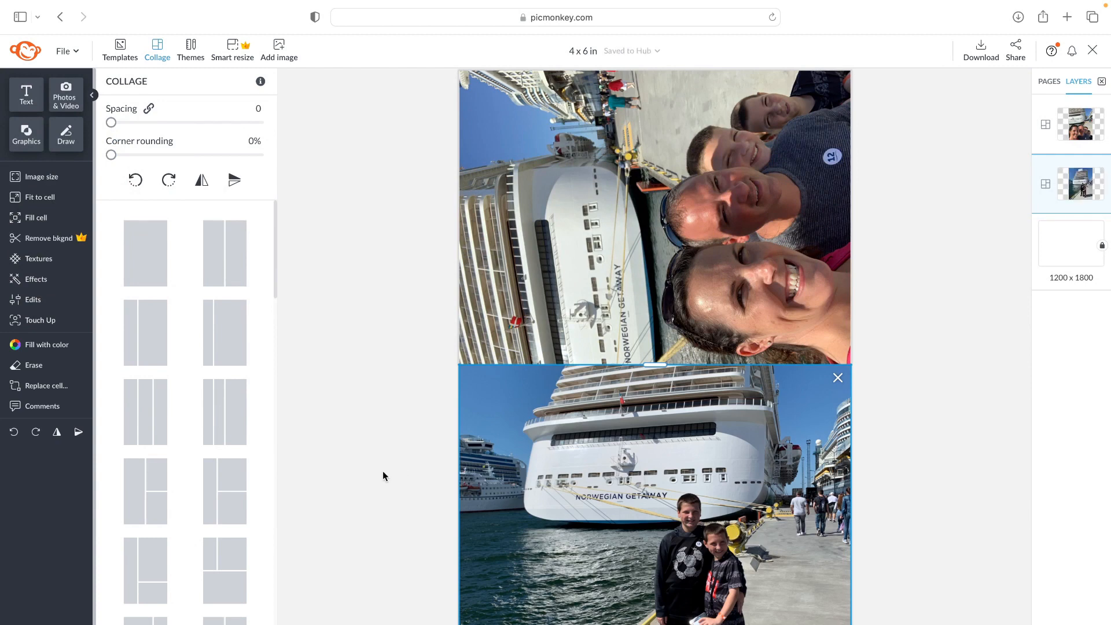
{"action": "left_click", "coordinate": [14, 433]}
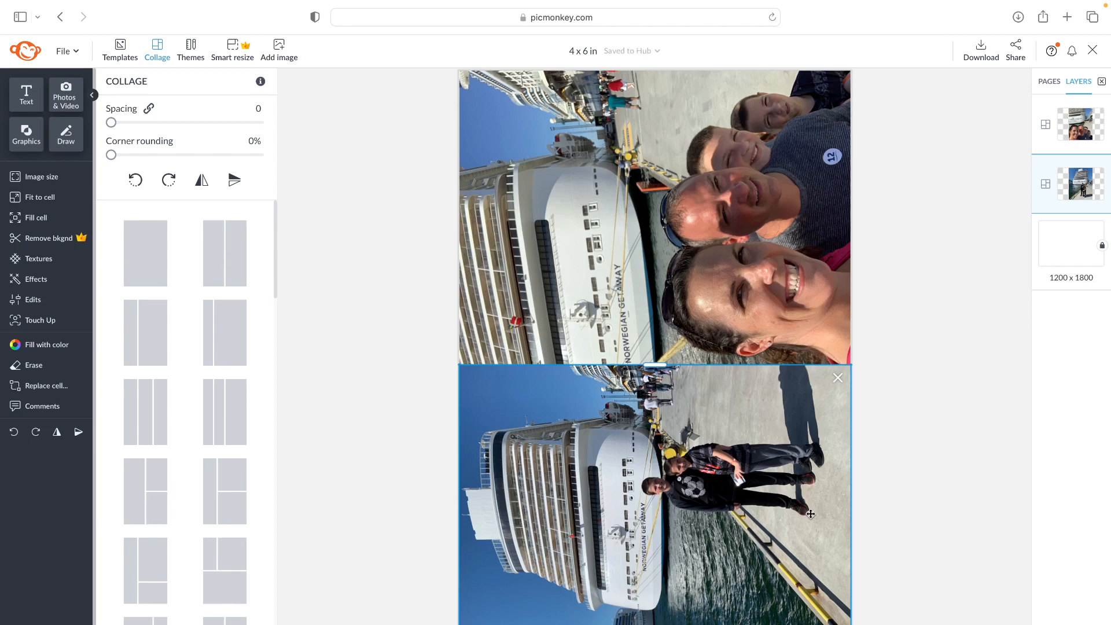
{"action": "left_click", "coordinate": [905, 449]}
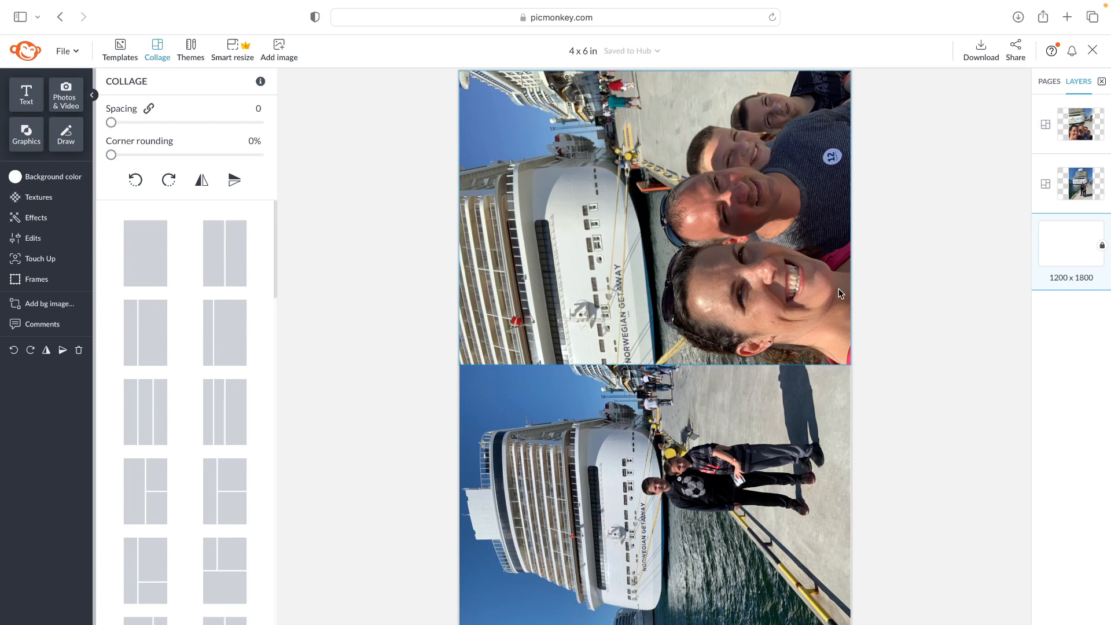
- Download the finished collage for web as a high-quality JPG image
{"action": "left_click", "coordinate": [981, 50]}
{"action": "left_click", "coordinate": [1010, 162]}
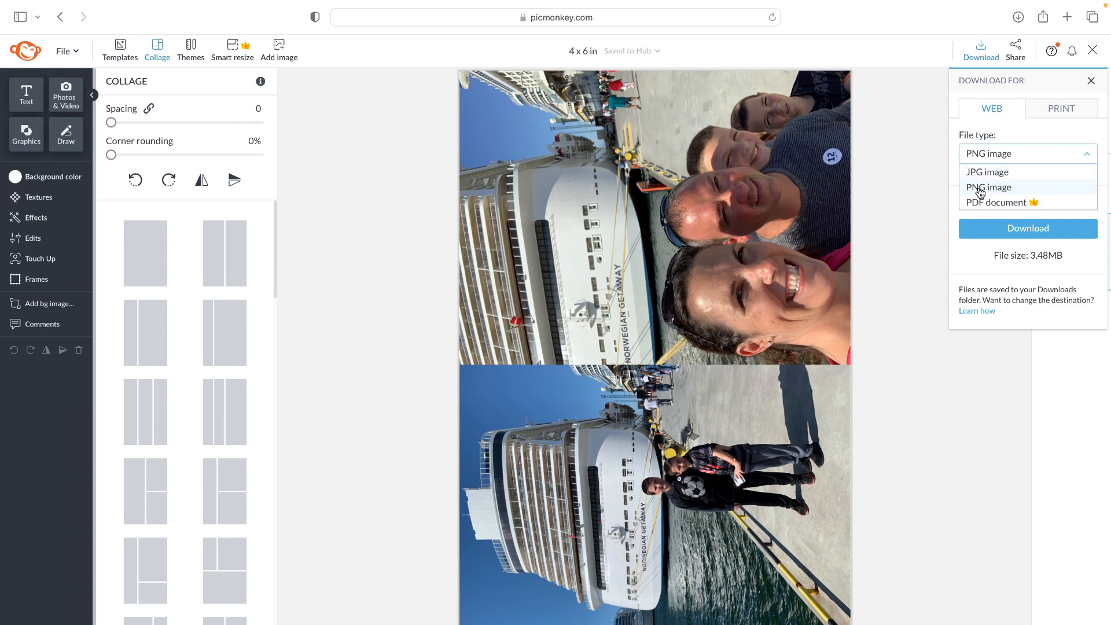
{"action": "left_click", "coordinate": [1037, 172]}
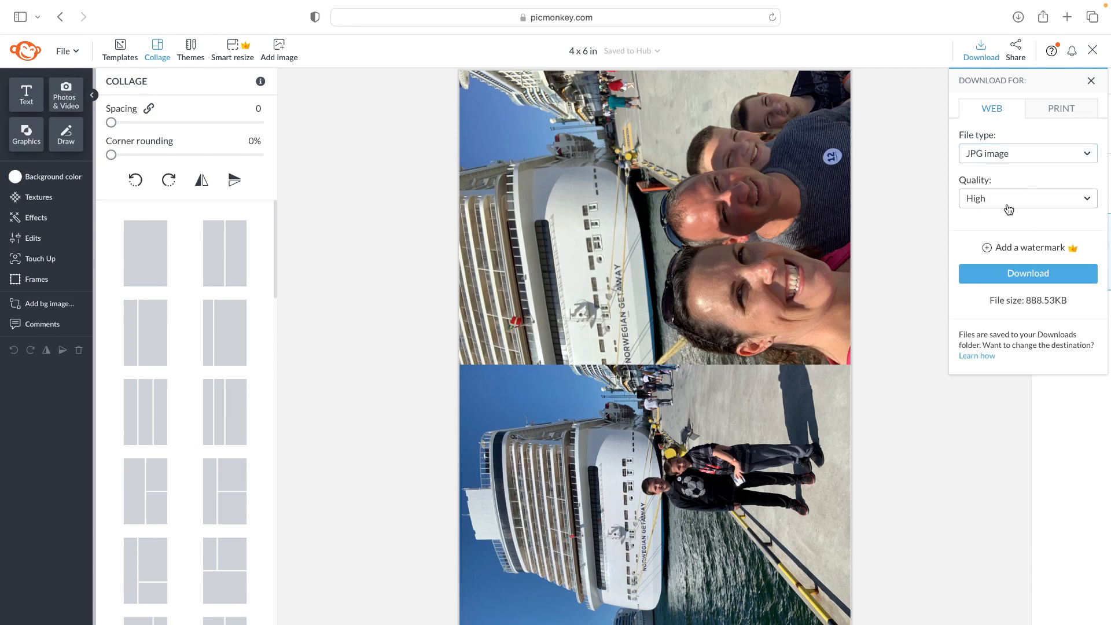
{"action": "left_click", "coordinate": [1024, 276]}
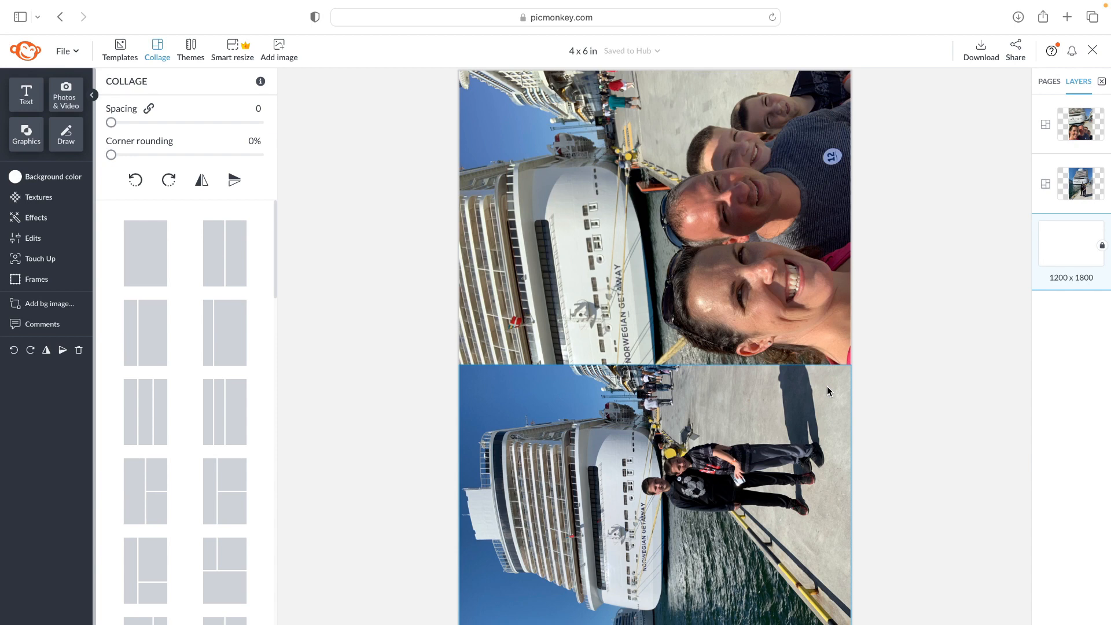
- Replace the upper cell's photo with IMG_2721.JPG from the desktop's Cruise to Baltic Sea subfolder "4. On Ship"
{"action": "right_click", "coordinate": [673, 245]}
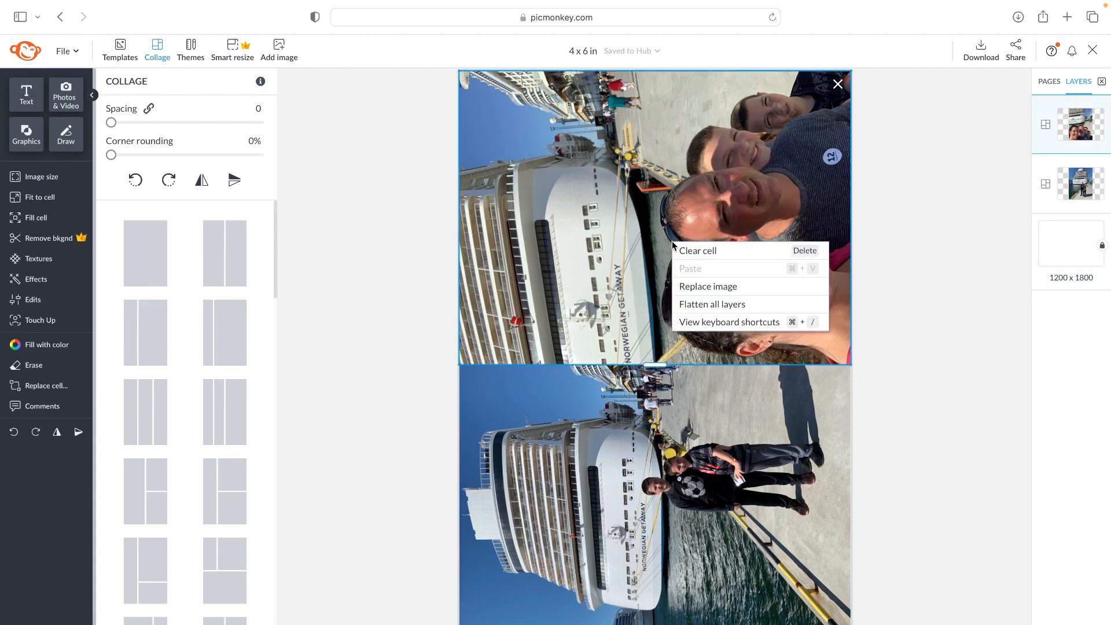
{"action": "left_click", "coordinate": [729, 288]}
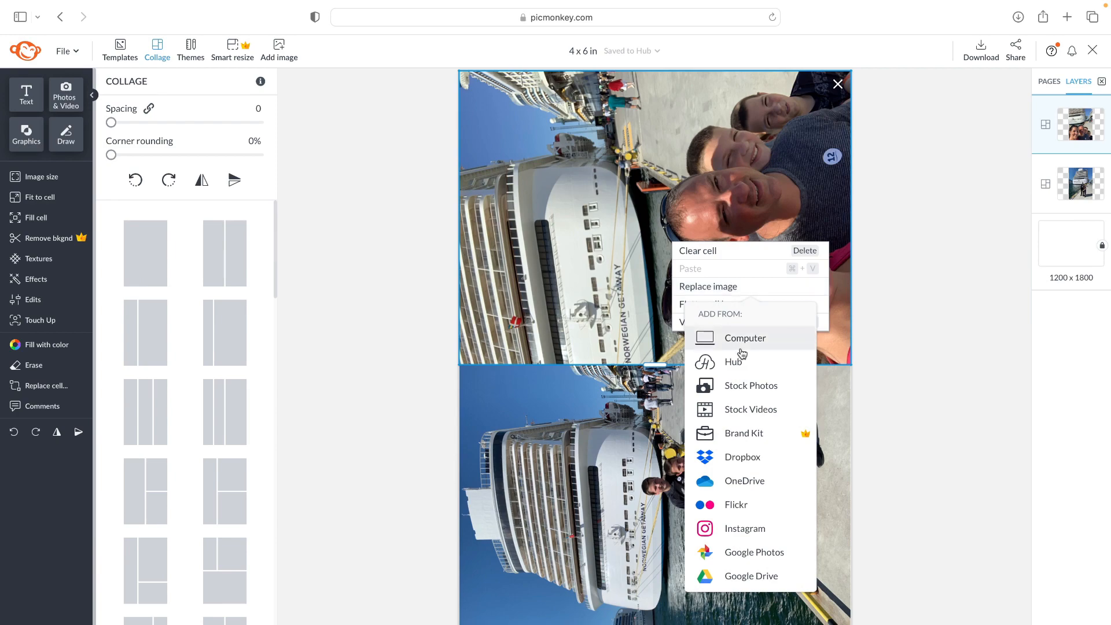
{"action": "left_click", "coordinate": [761, 346]}
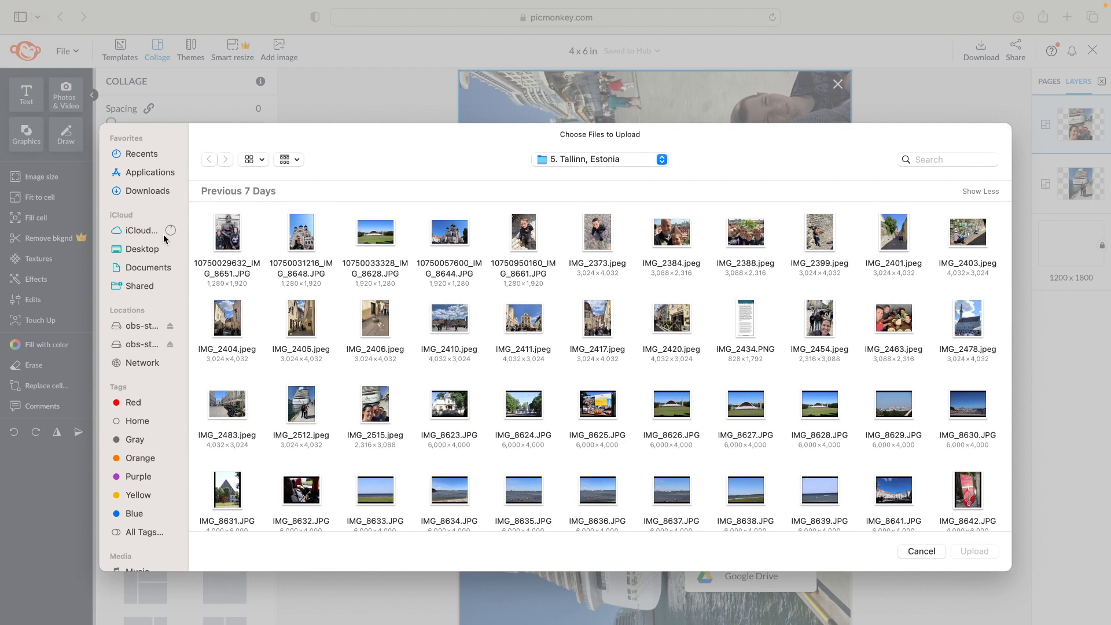
{"action": "left_click", "coordinate": [148, 249]}
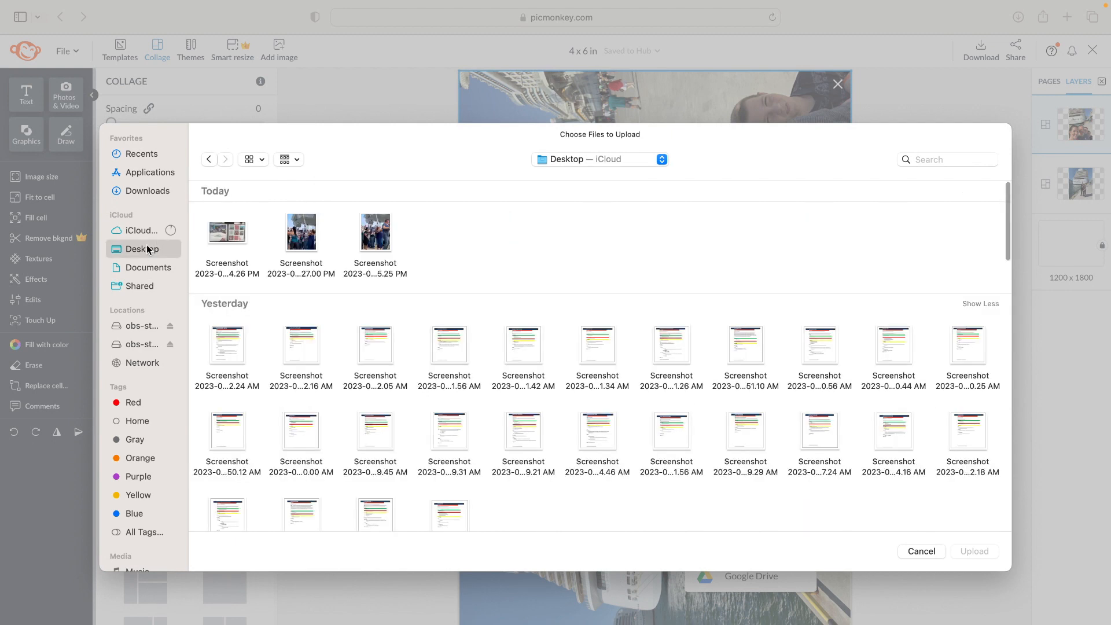
{"action": "scroll", "coordinate": [332, 359], "scroll_direction": "down", "scroll_amount": 5}
{"action": "left_click", "coordinate": [229, 398]}
{"action": "double_click", "coordinate": [229, 398]}
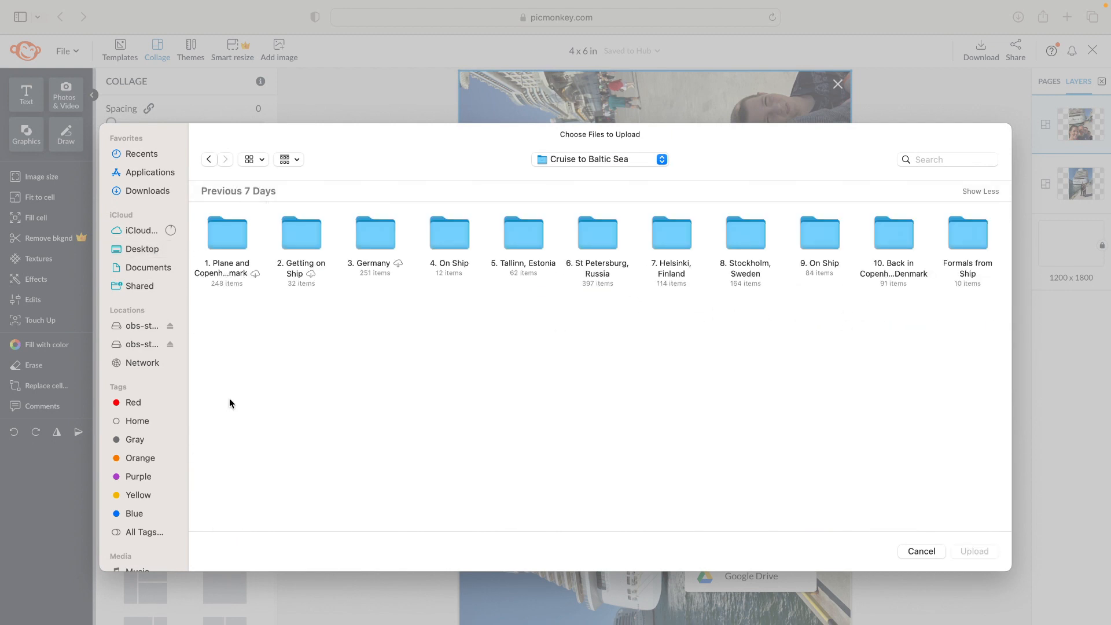
{"action": "left_click", "coordinate": [455, 253]}
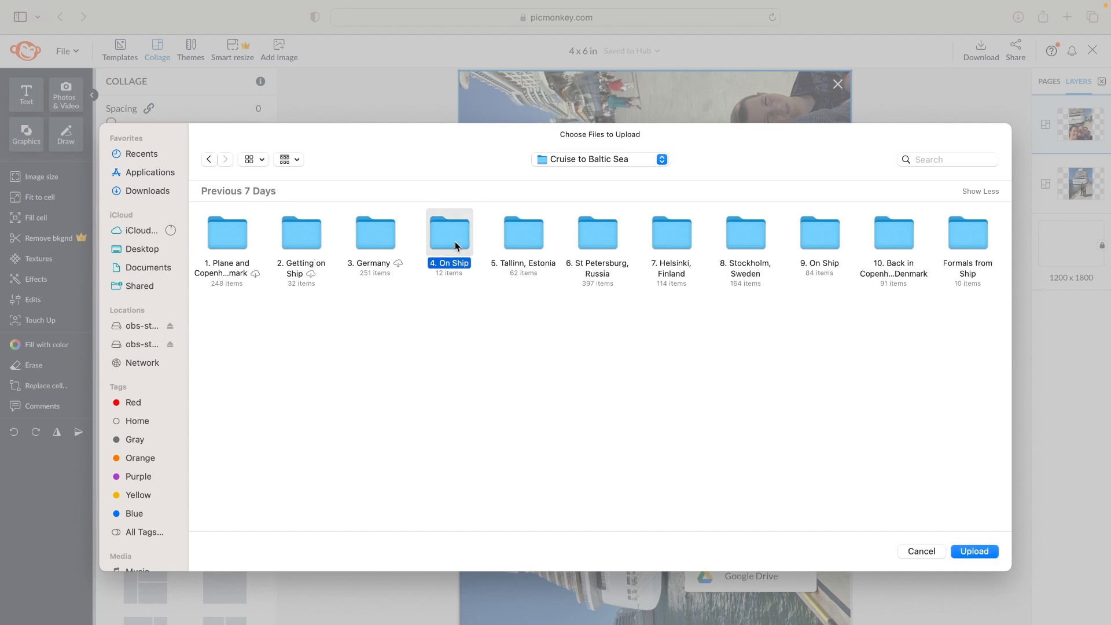
{"action": "left_click", "coordinate": [979, 554]}
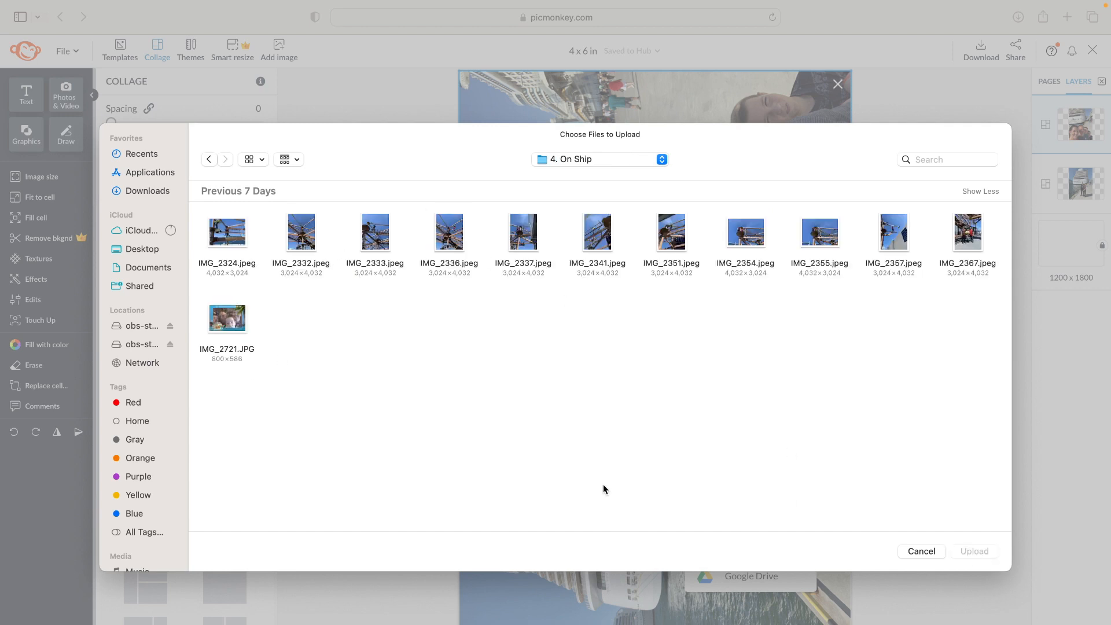
{"action": "left_click", "coordinate": [221, 325]}
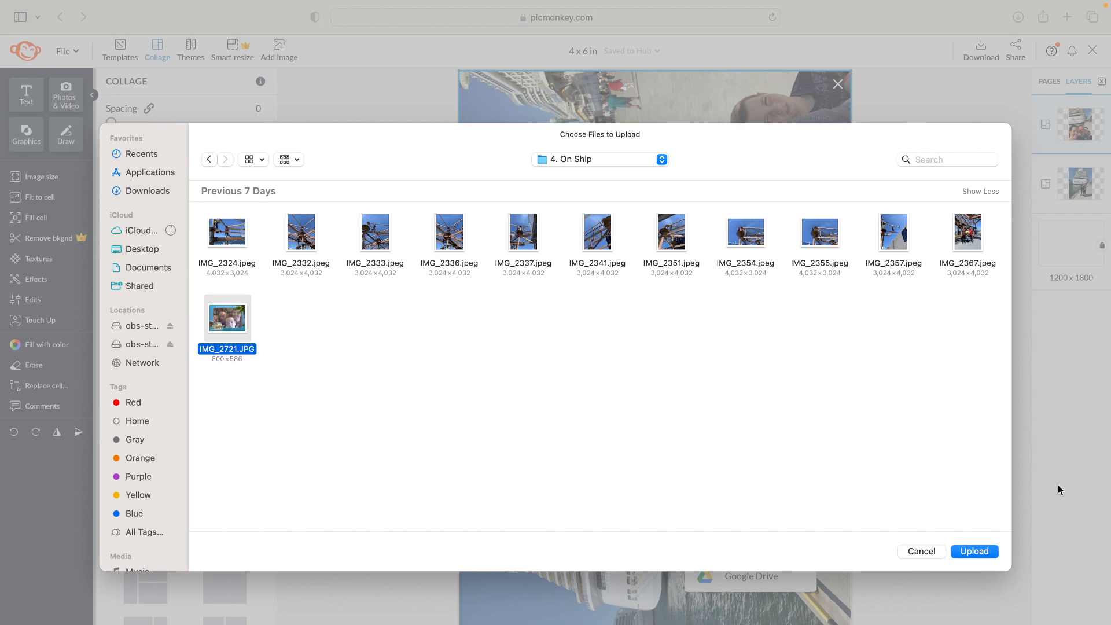
{"action": "left_click", "coordinate": [977, 549]}
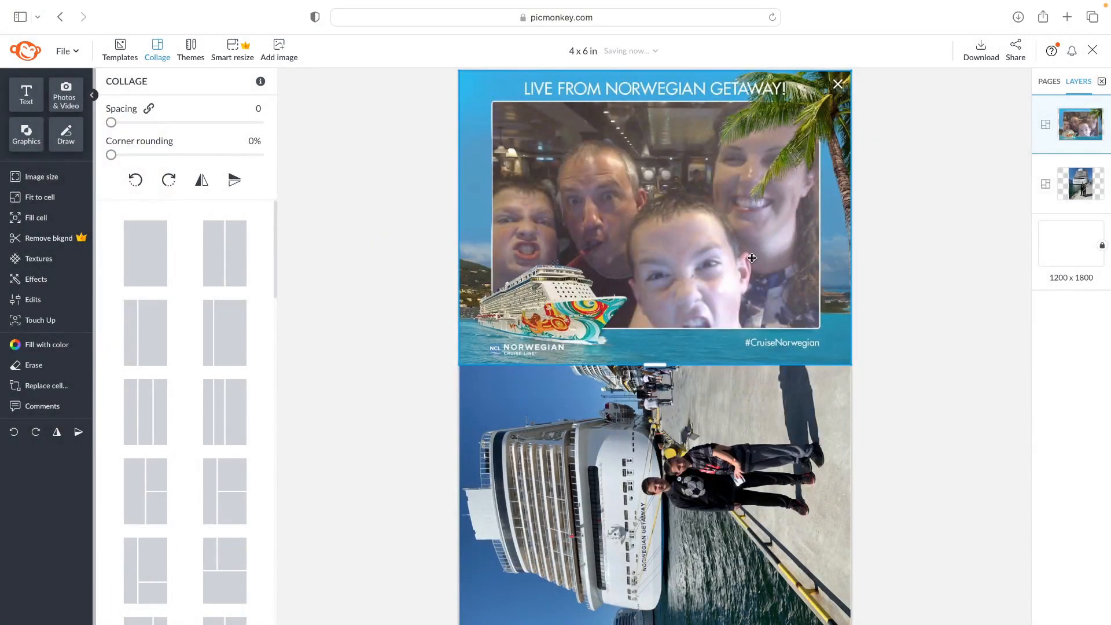
- Replace the lower cell's photo with the same IMG_2721.JPG from the computer's "4. On Ship" folder
{"action": "right_click", "coordinate": [670, 463]}
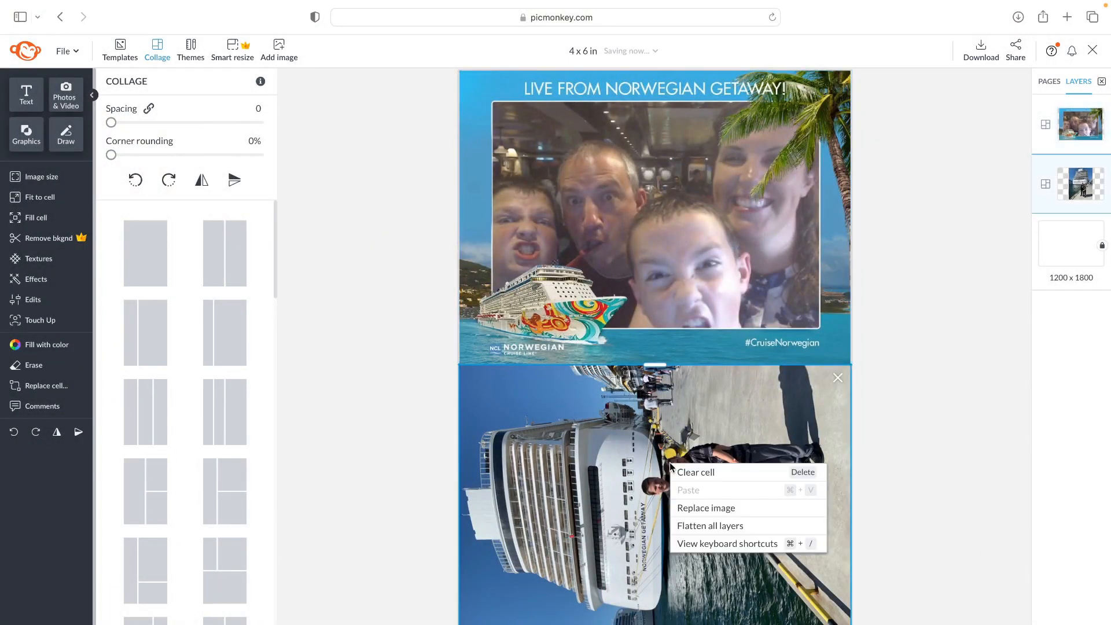
{"action": "mouse_move", "coordinate": [701, 514]}
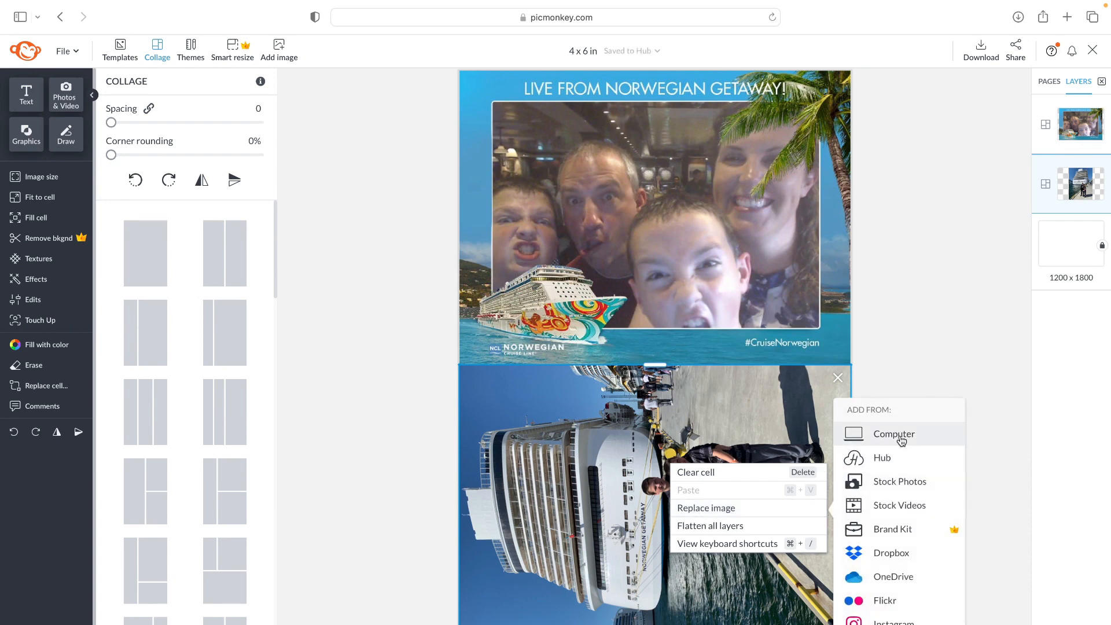
{"action": "left_click", "coordinate": [900, 440]}
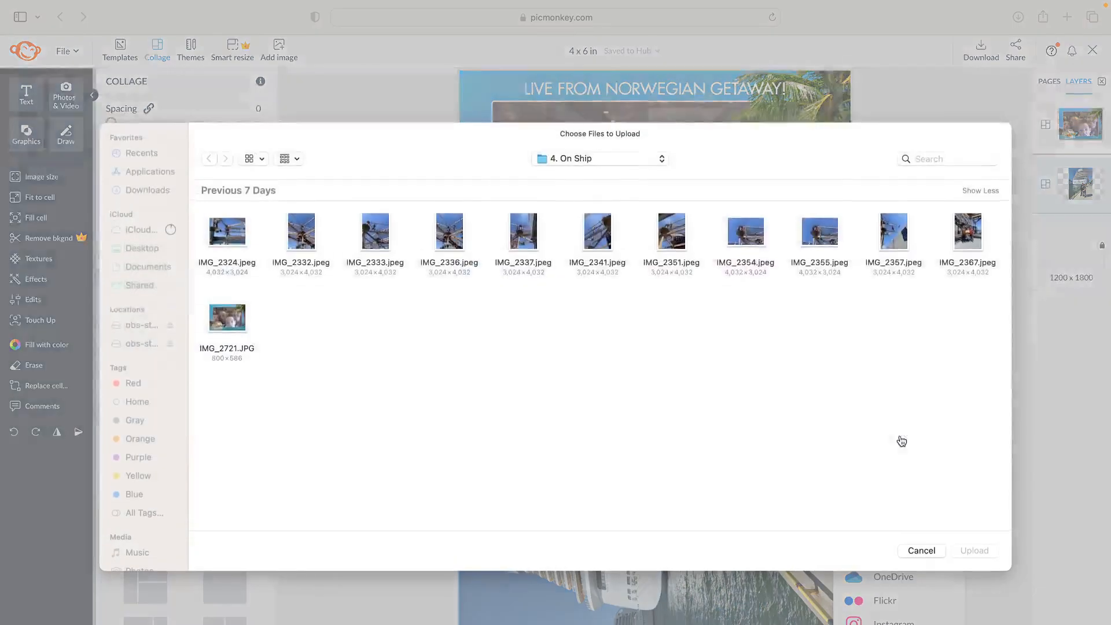
{"action": "left_click", "coordinate": [238, 328]}
{"action": "left_click", "coordinate": [983, 553]}
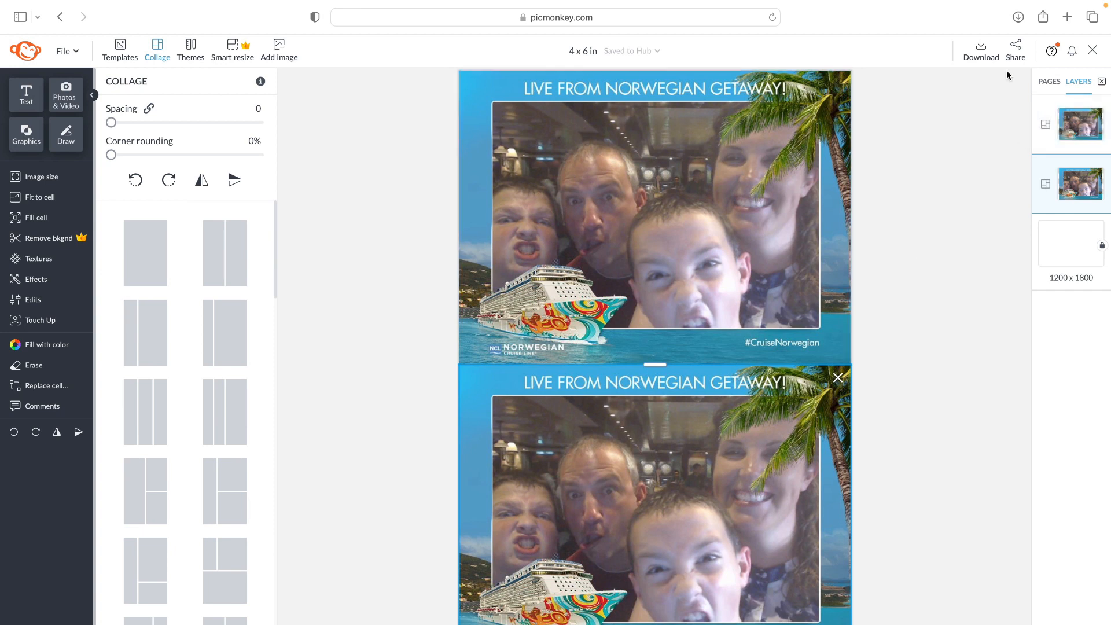
- Download the collage of two identical photos for web as a high-quality JPG image
{"action": "left_click", "coordinate": [978, 54]}
{"action": "left_click", "coordinate": [998, 154]}
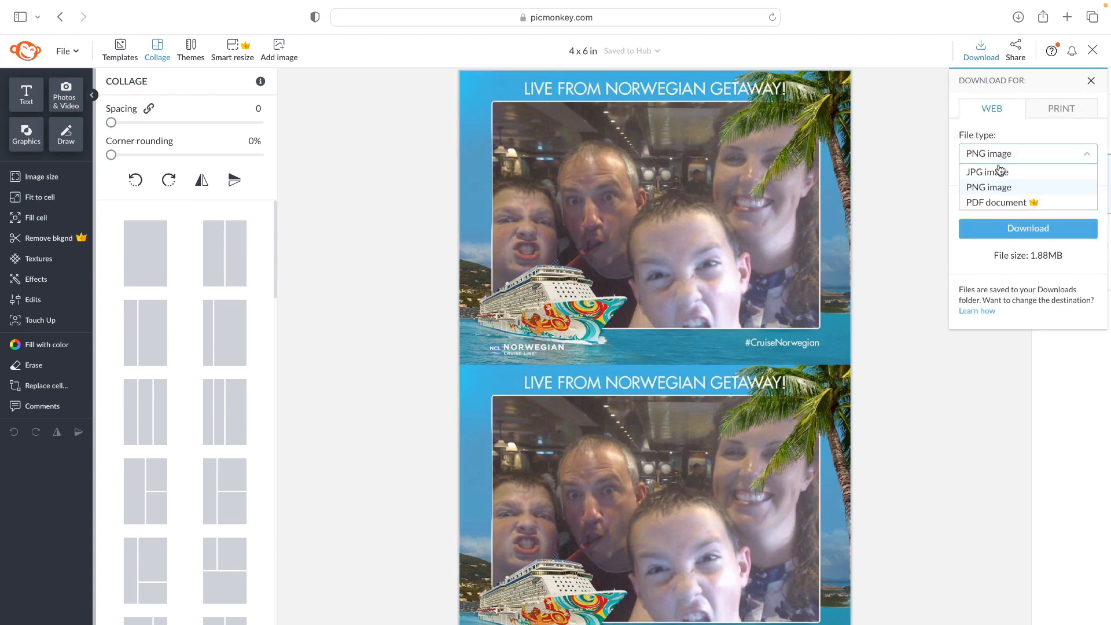
{"action": "left_click", "coordinate": [1002, 173]}
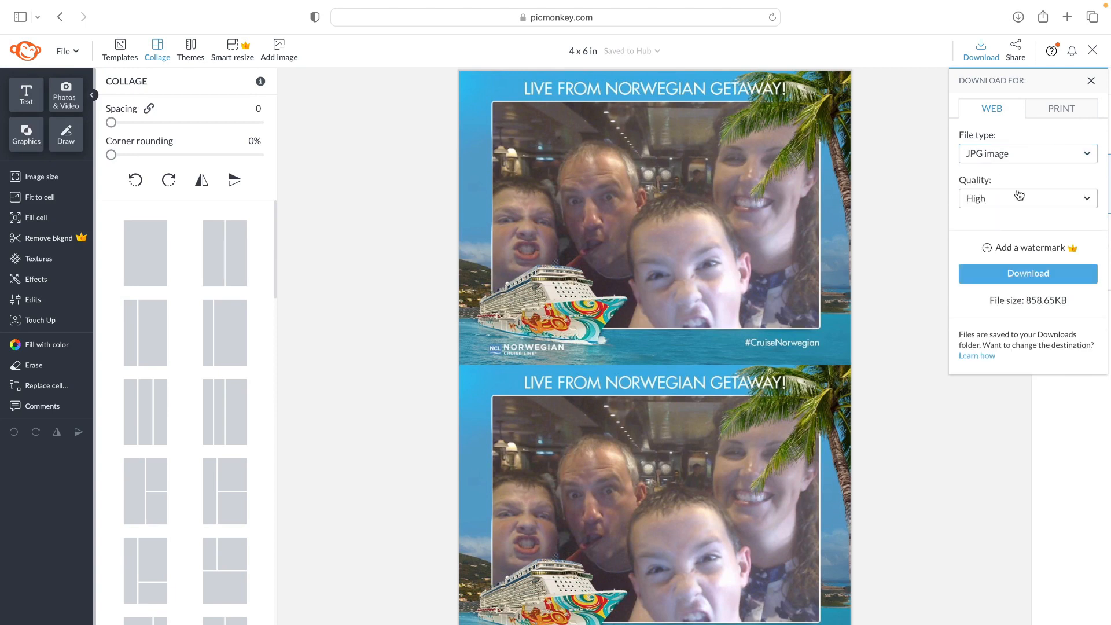
{"action": "left_click", "coordinate": [1029, 278]}
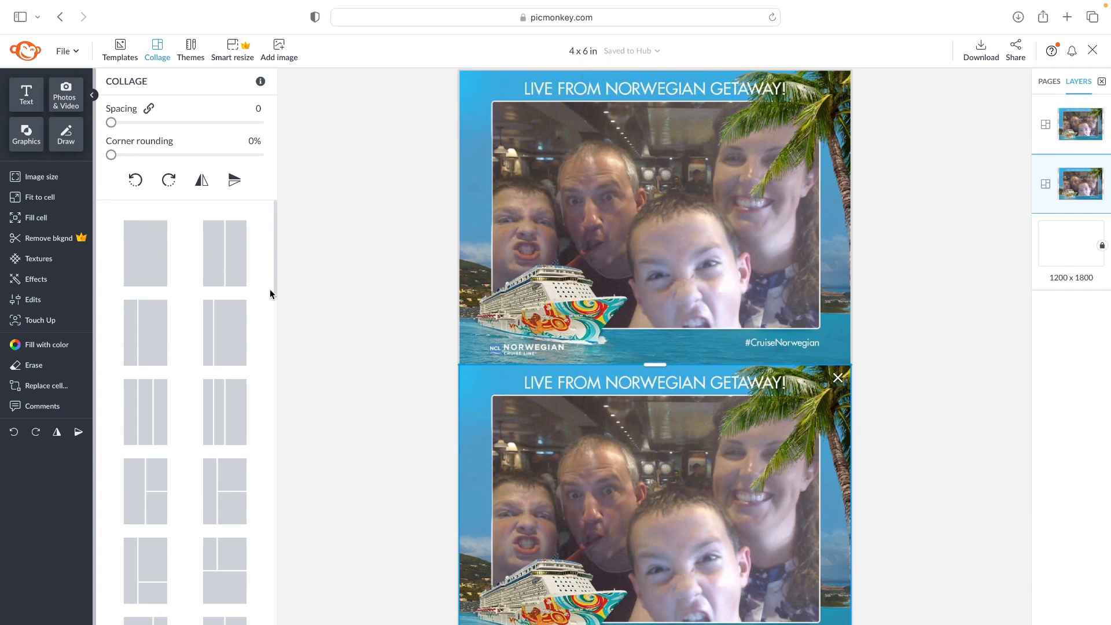
- Switch the collage to the layout with one narrow tall cell beside two stacked cells and clear both photos from it
{"action": "scroll", "coordinate": [190, 588], "scroll_direction": "down", "scroll_amount": 2}
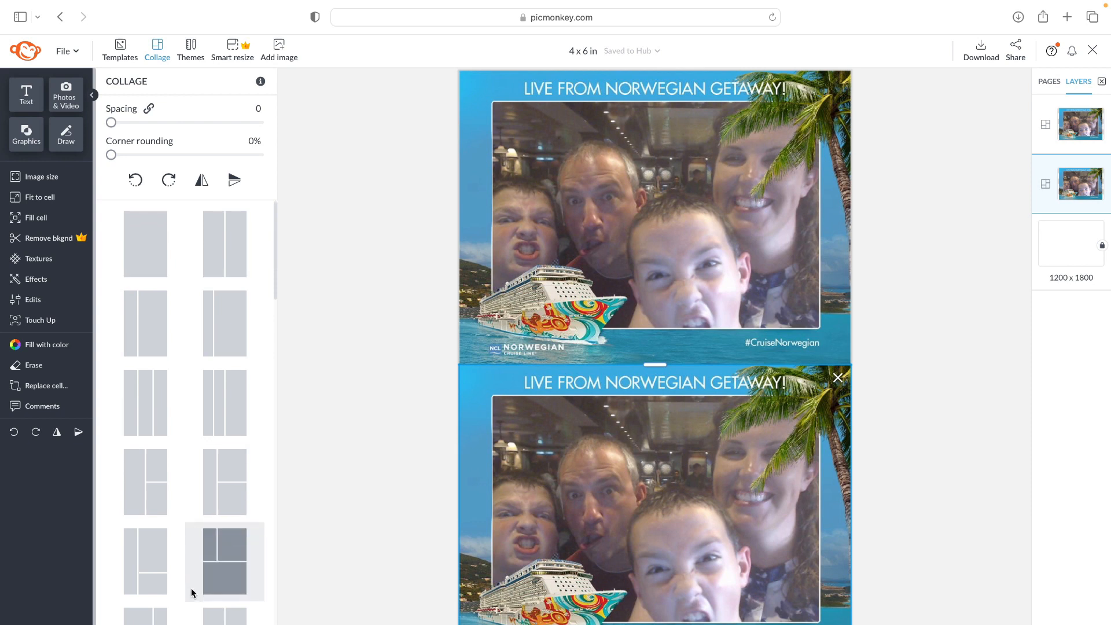
{"action": "left_click", "coordinate": [233, 466]}
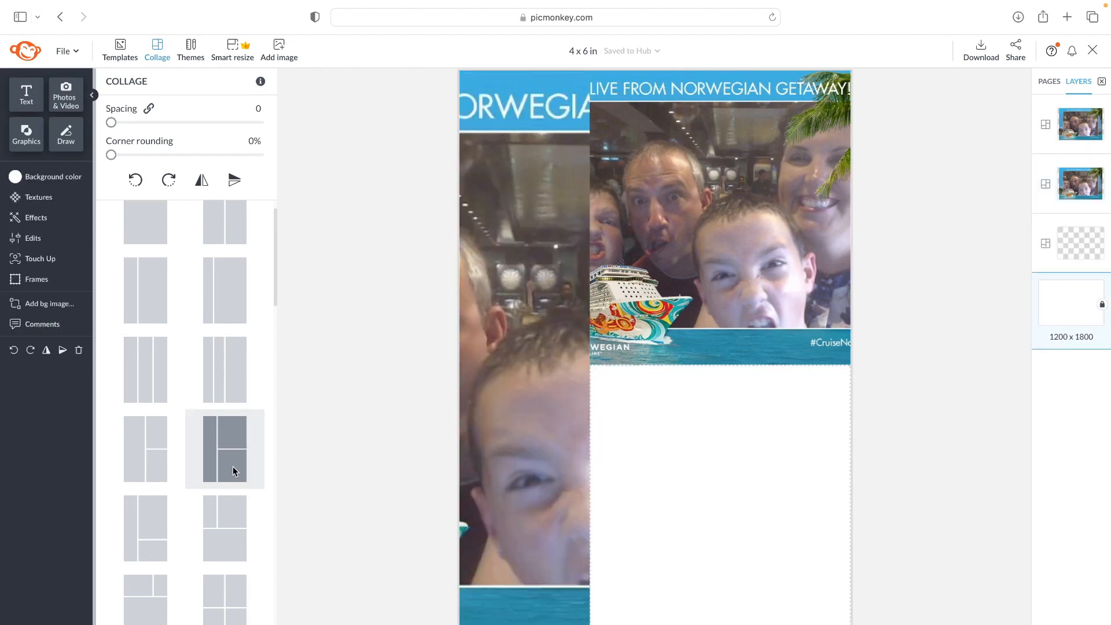
{"action": "right_click", "coordinate": [519, 487]}
{"action": "left_click", "coordinate": [523, 496]}
{"action": "right_click", "coordinate": [667, 320]}
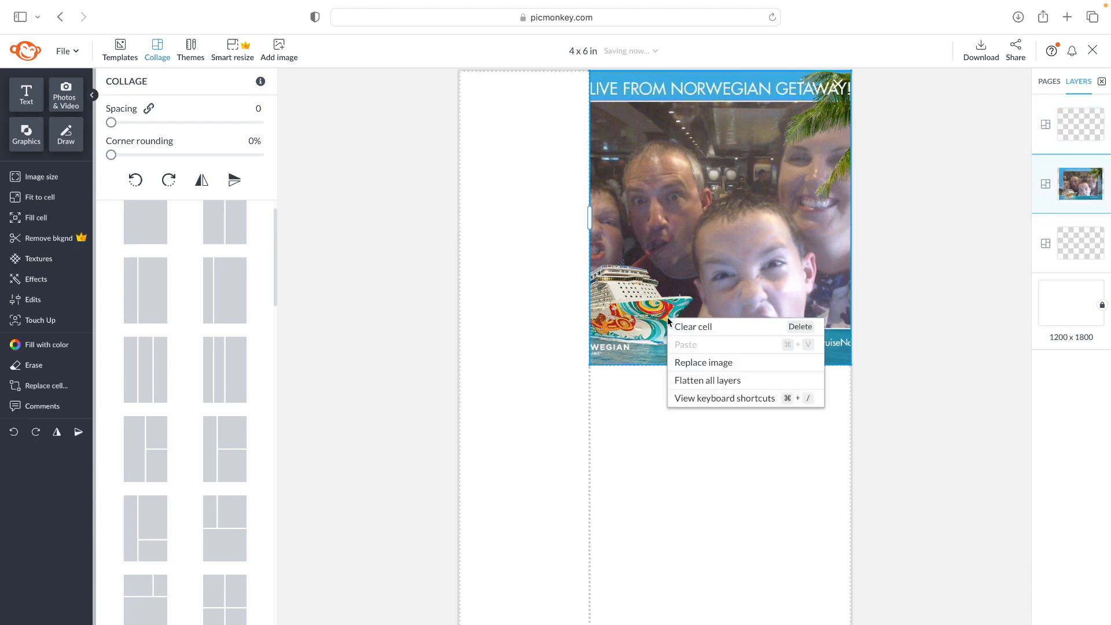
{"action": "left_click", "coordinate": [672, 326]}
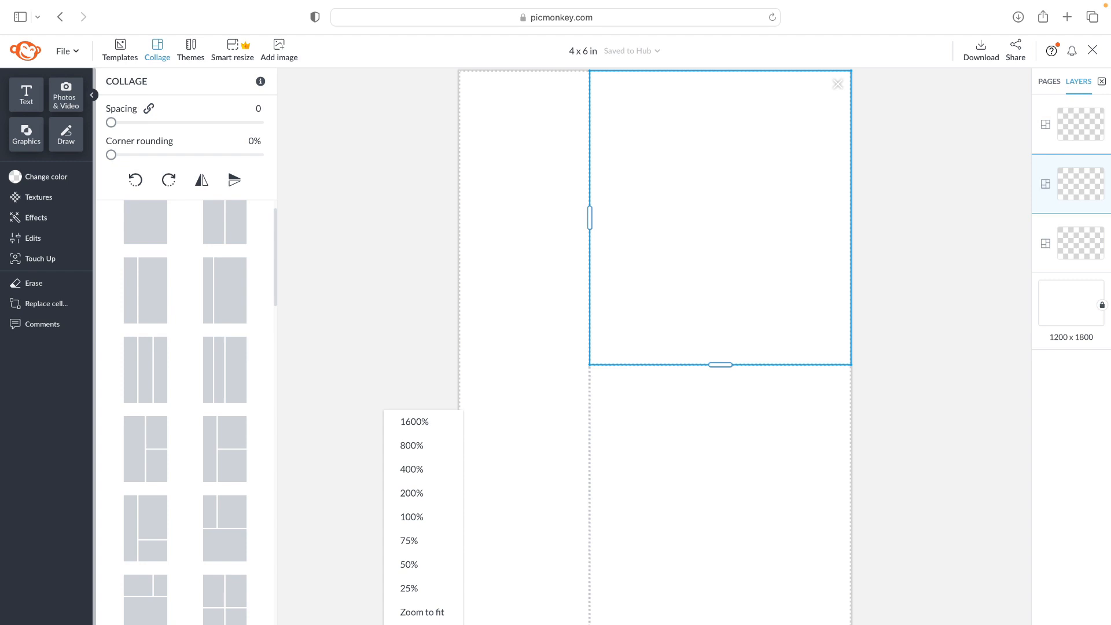
- Narrow the tall left cell to about a quarter of the canvas width, making the two stacked cells roughly square
{"action": "left_click", "coordinate": [409, 564]}
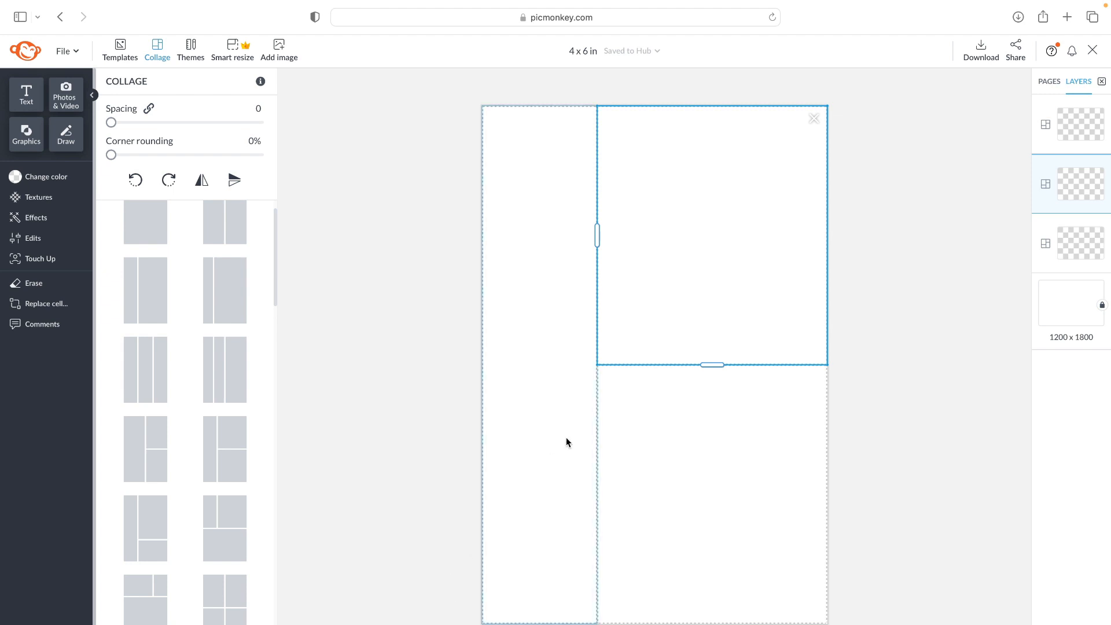
{"action": "left_click", "coordinate": [595, 379]}
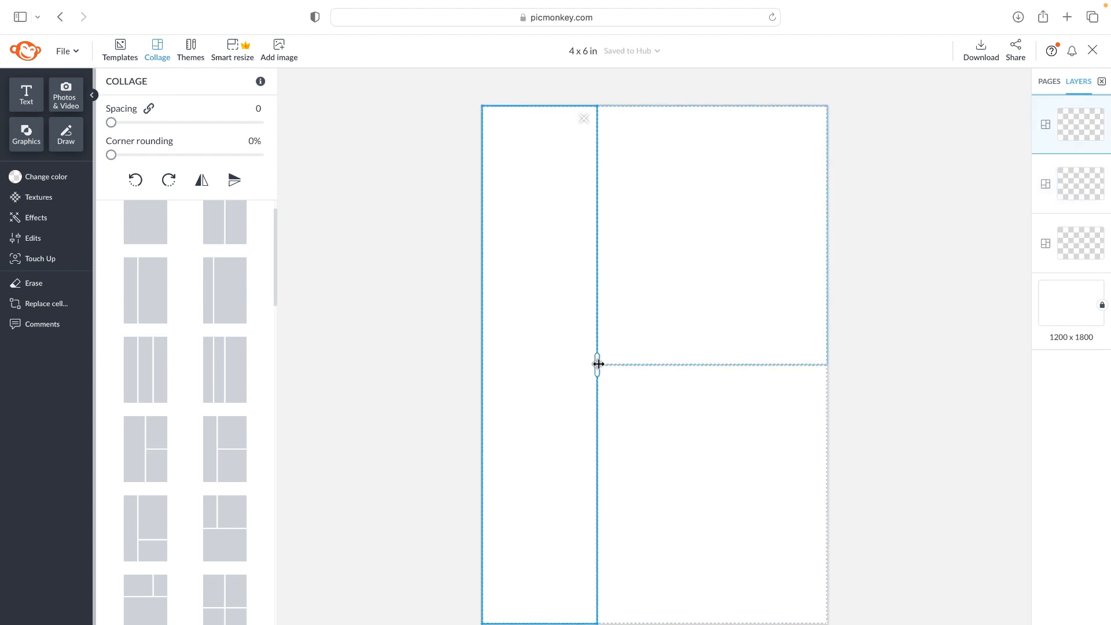
{"action": "left_click_drag", "start_coordinate": [597, 364], "coordinate": [571, 363]}
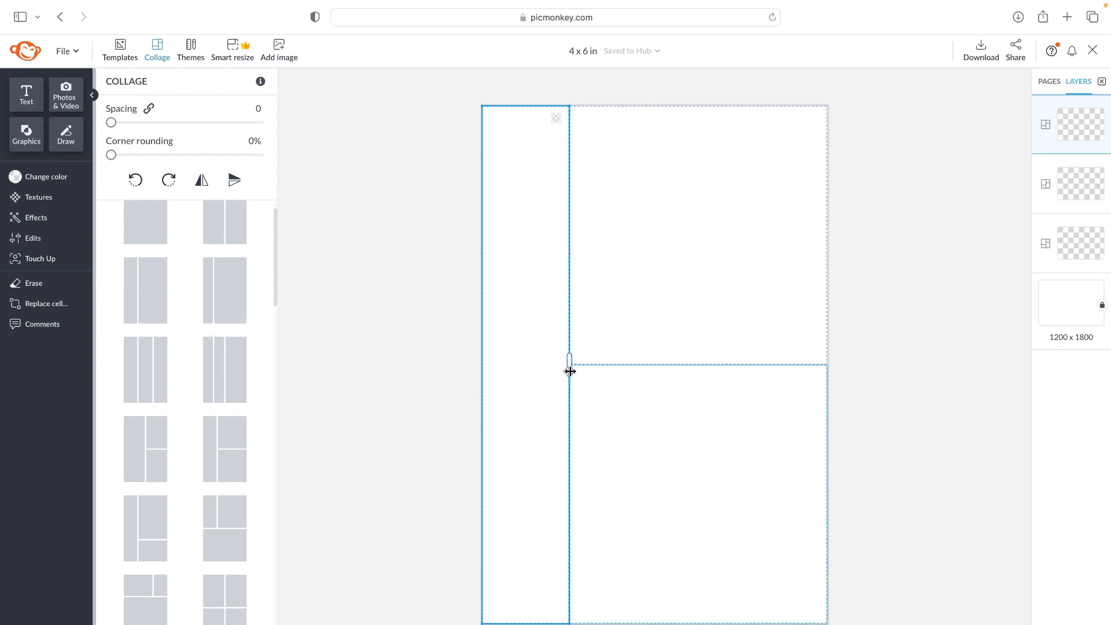
{"action": "mouse_move", "coordinate": [567, 370]}
{"action": "left_mouse_down"}
{"action": "mouse_move", "coordinate": [592, 370]}
{"action": "mouse_move", "coordinate": [570, 374]}
{"action": "left_mouse_up"}
- Scale the cocktail photo to fill the upper-right cell and shift it upward so the glass bases are fully in frame
{"action": "left_click", "coordinate": [717, 190]}
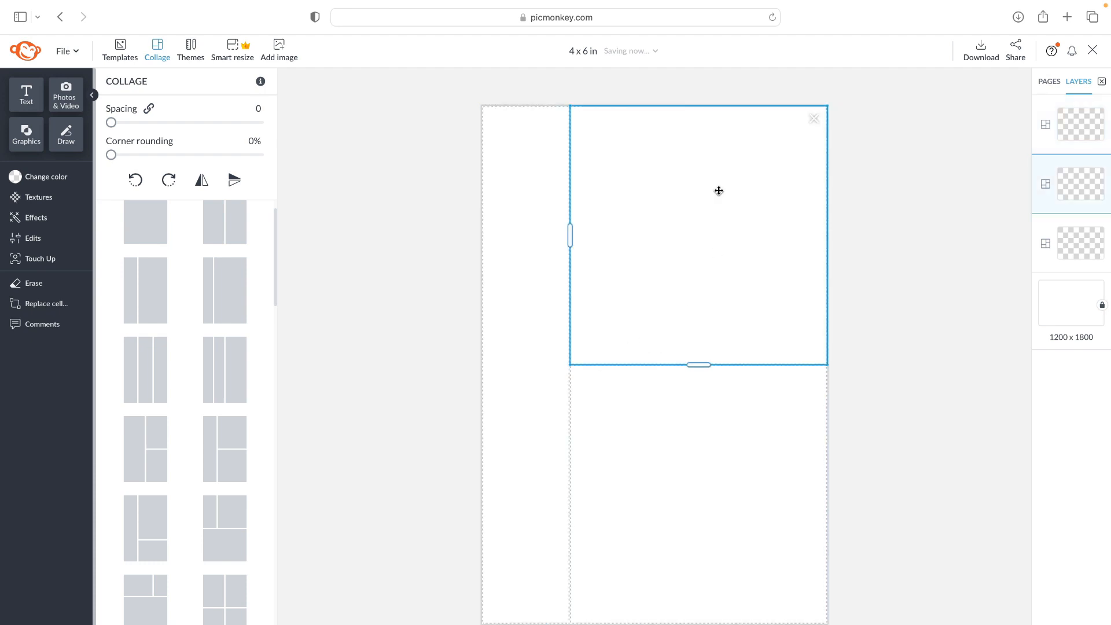
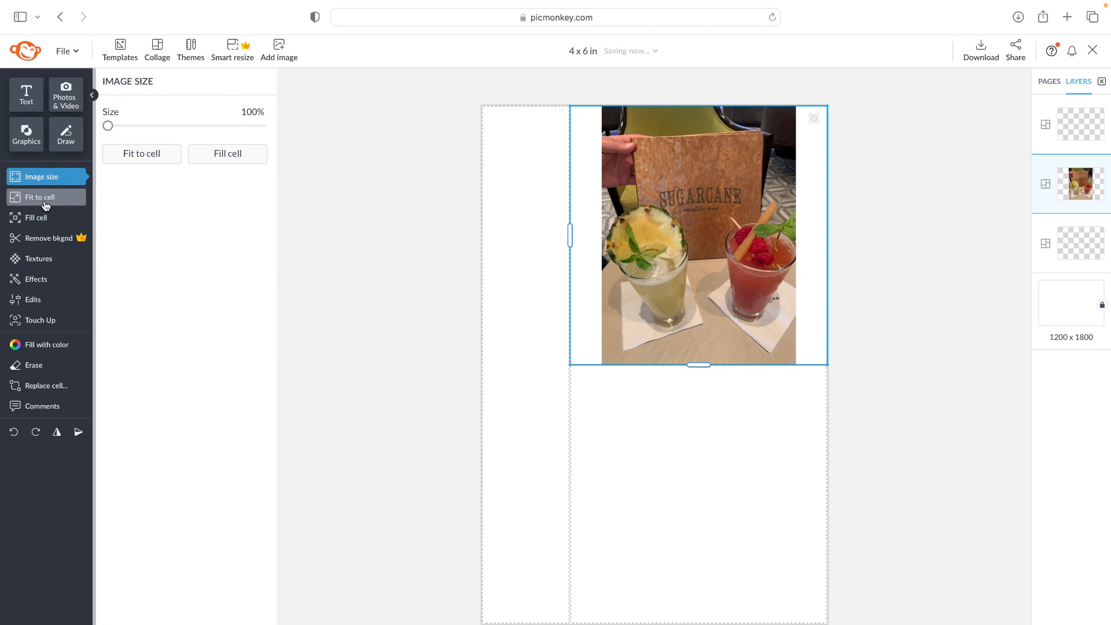
{"action": "left_click", "coordinate": [35, 218]}
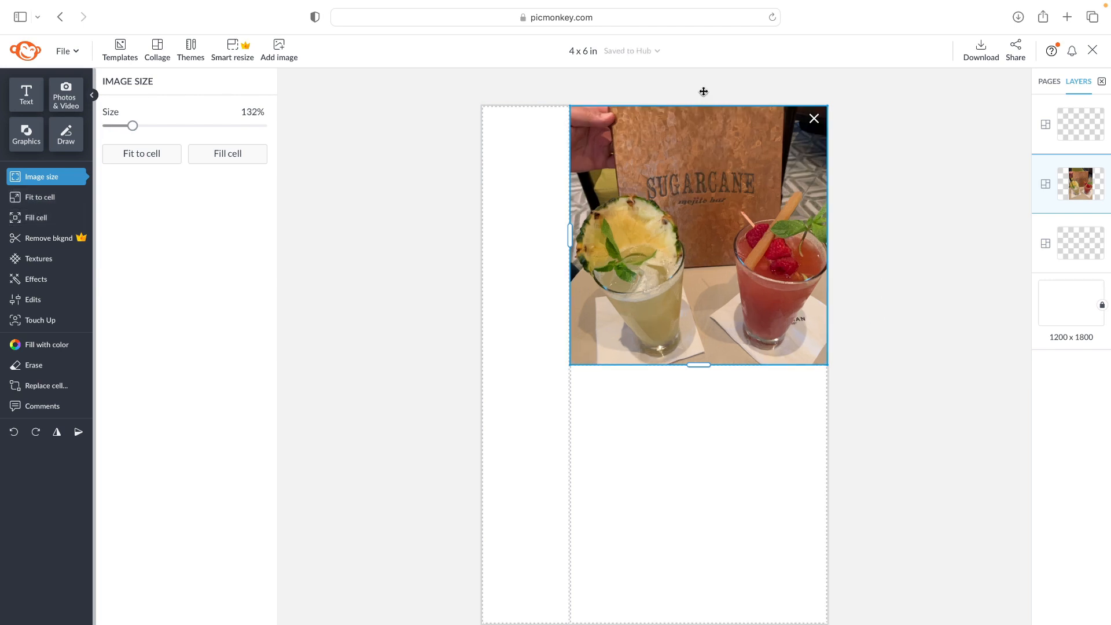
{"action": "left_click", "coordinate": [51, 200]}
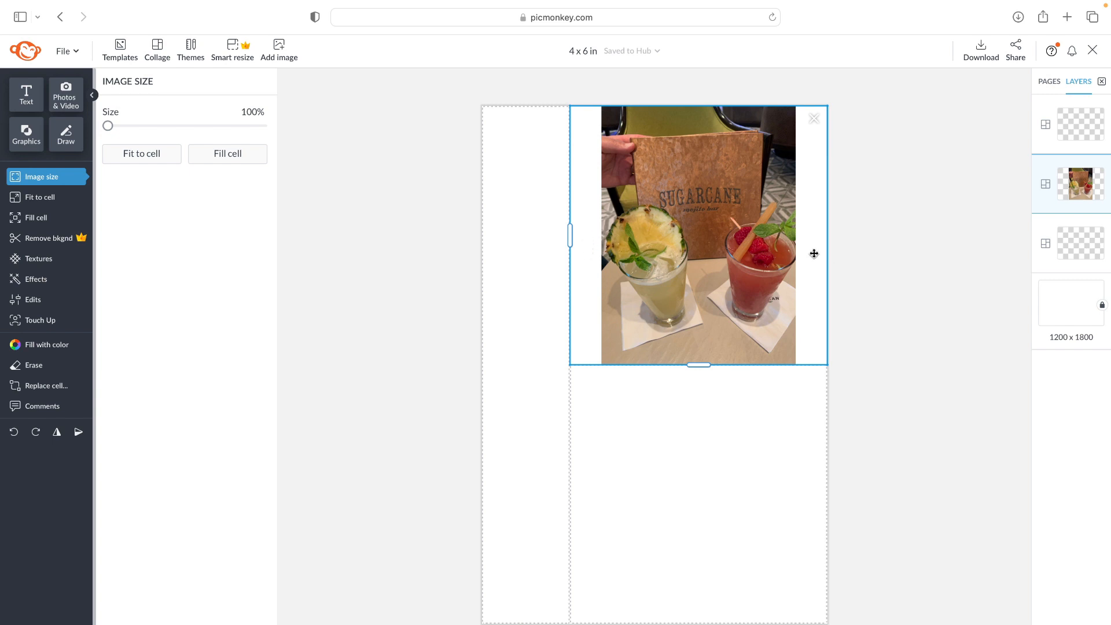
{"action": "left_click", "coordinate": [47, 218]}
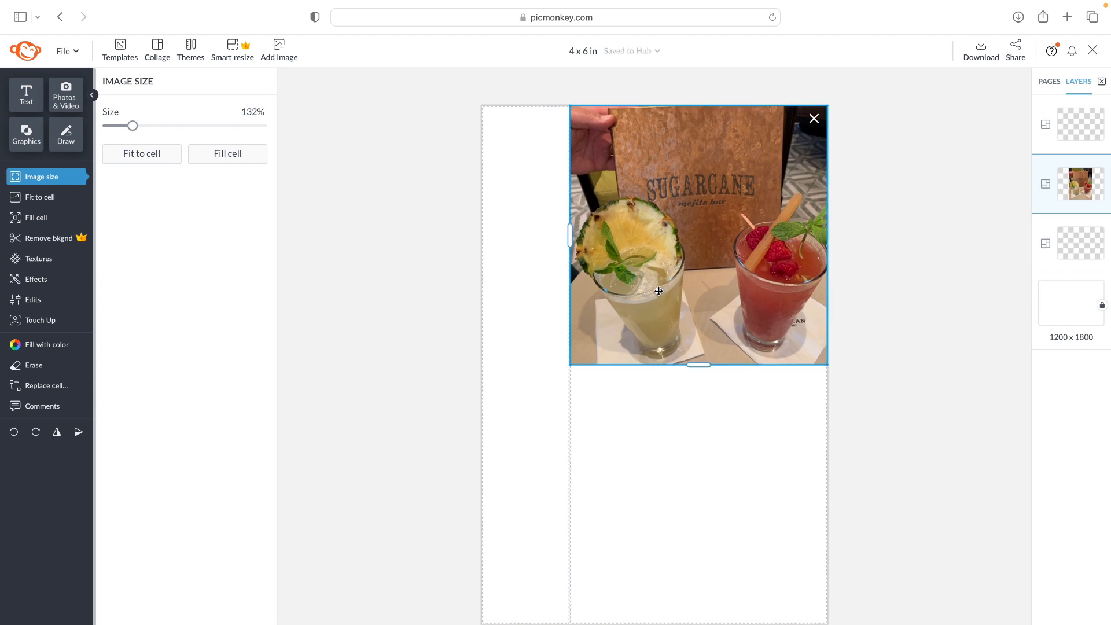
{"action": "left_click_drag", "start_coordinate": [658, 291], "coordinate": [658, 264]}
- Fill the lower-right cell with IMG_2691.jpeg from the computer's "9. On Ship" folder, framing the woman and the sushi plate
{"action": "left_click", "coordinate": [737, 548]}
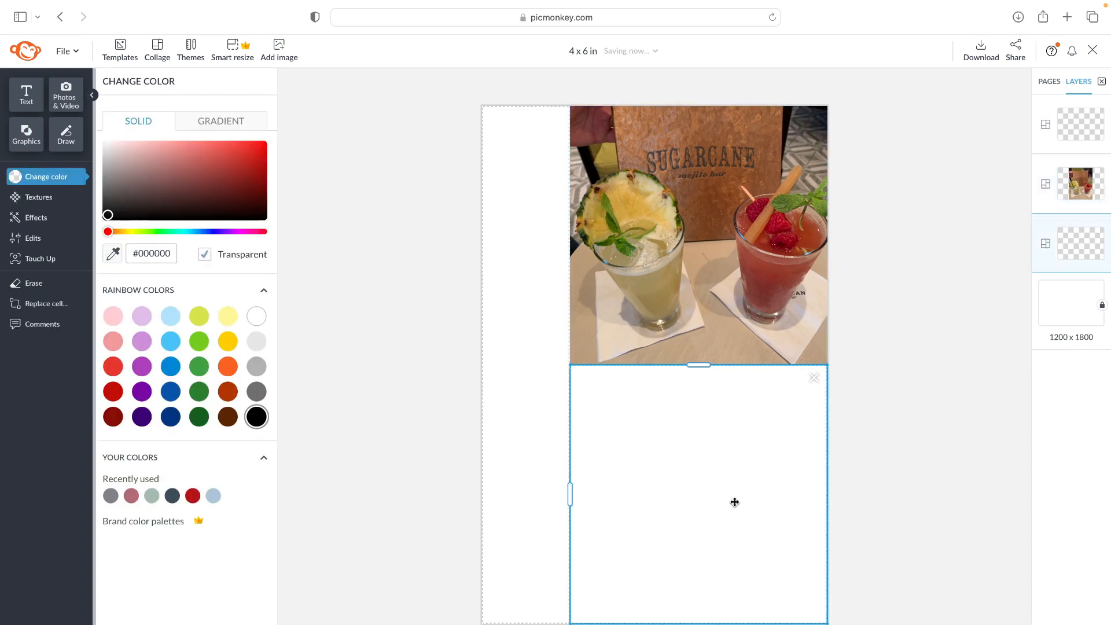
{"action": "right_click", "coordinate": [734, 502]}
{"action": "mouse_move", "coordinate": [776, 545]}
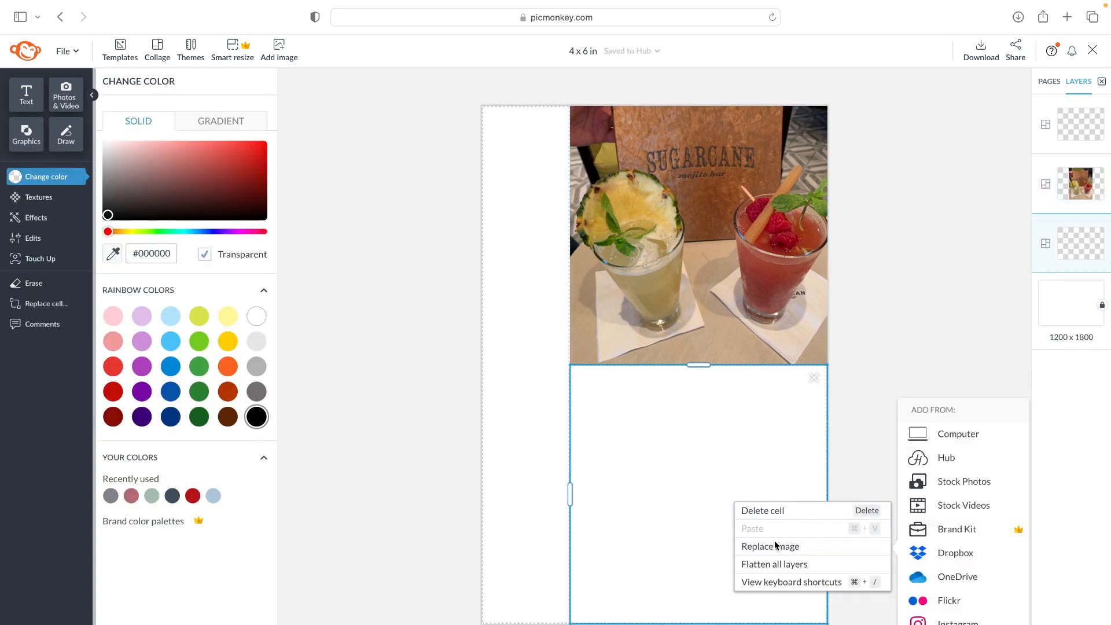
{"action": "left_click", "coordinate": [990, 439]}
{"action": "scroll", "coordinate": [602, 438], "scroll_direction": "down", "scroll_amount": 5}
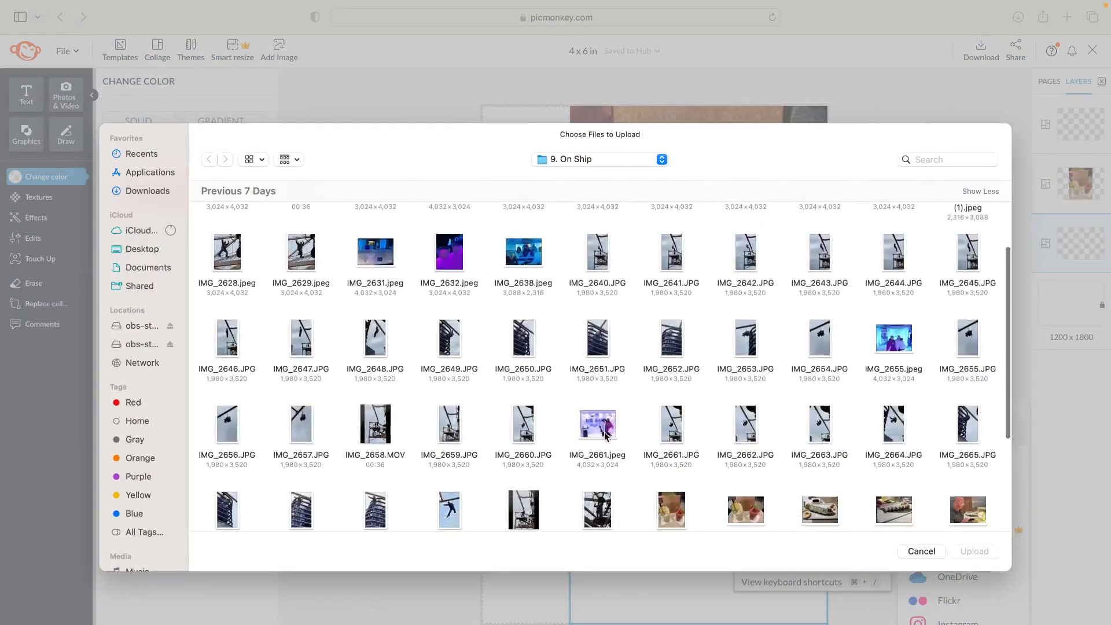
{"action": "scroll", "coordinate": [605, 436], "scroll_direction": "down", "scroll_amount": 5}
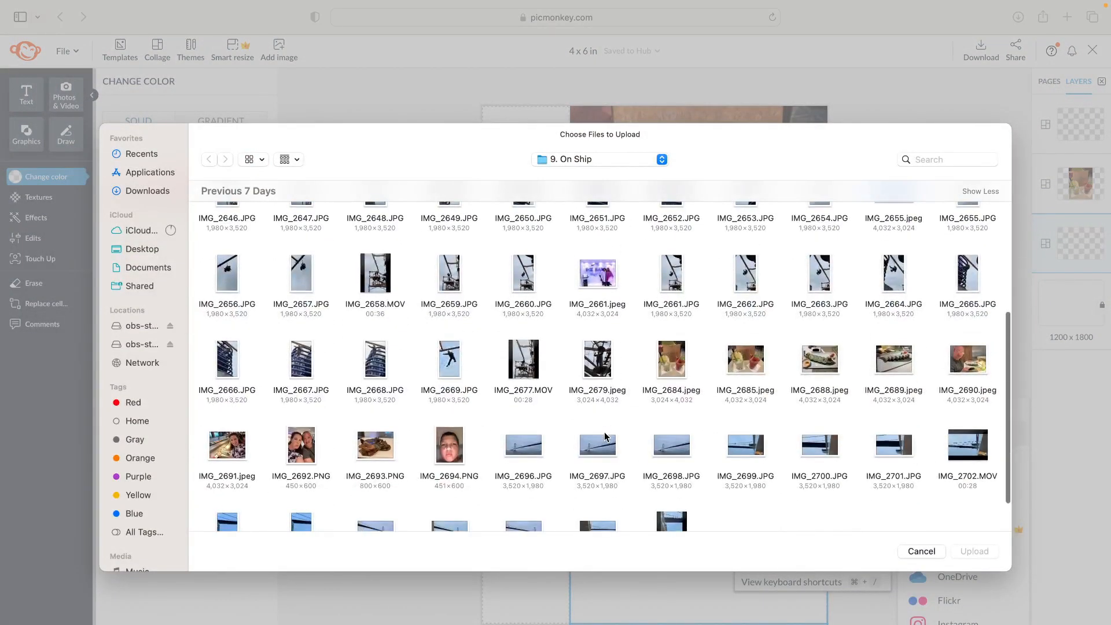
{"action": "left_click", "coordinate": [234, 395]}
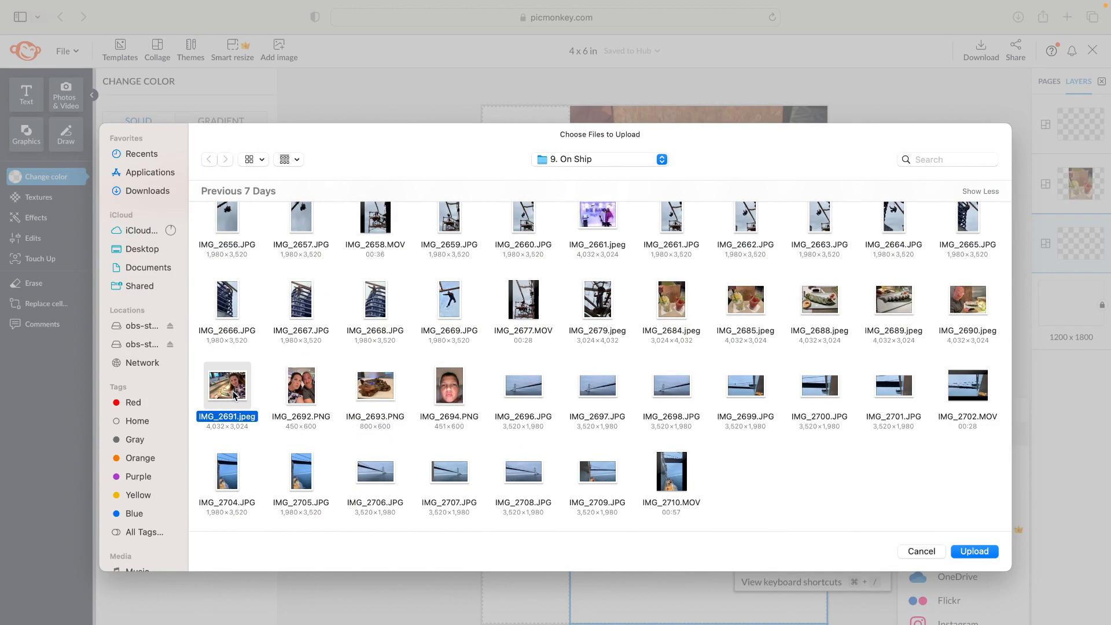
{"action": "left_click", "coordinate": [975, 549]}
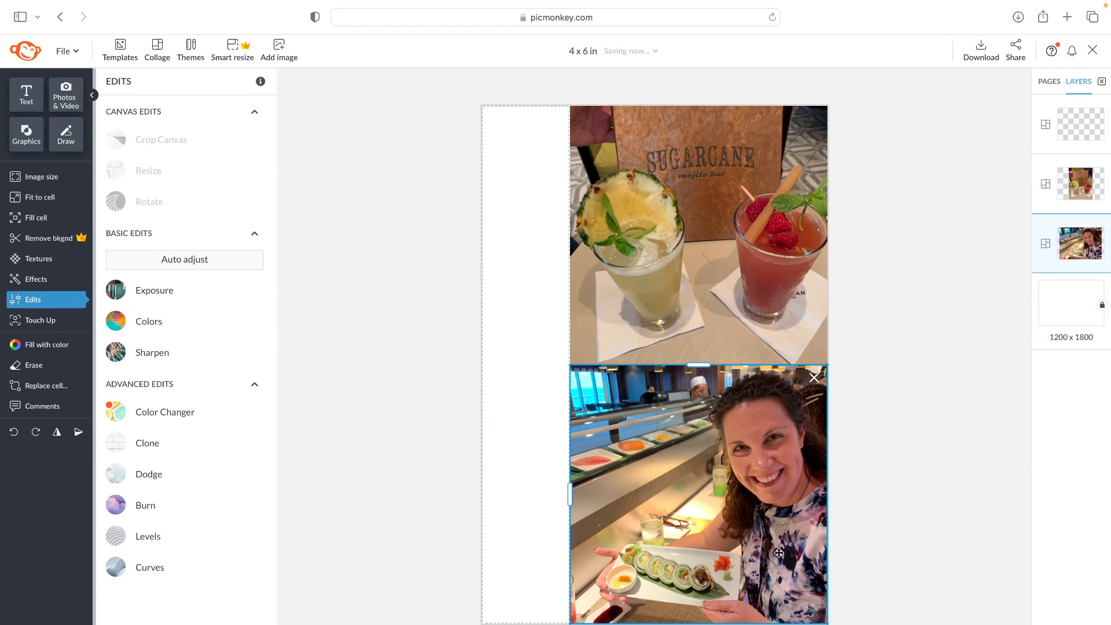
{"action": "left_click_drag", "start_coordinate": [778, 553], "coordinate": [688, 538]}
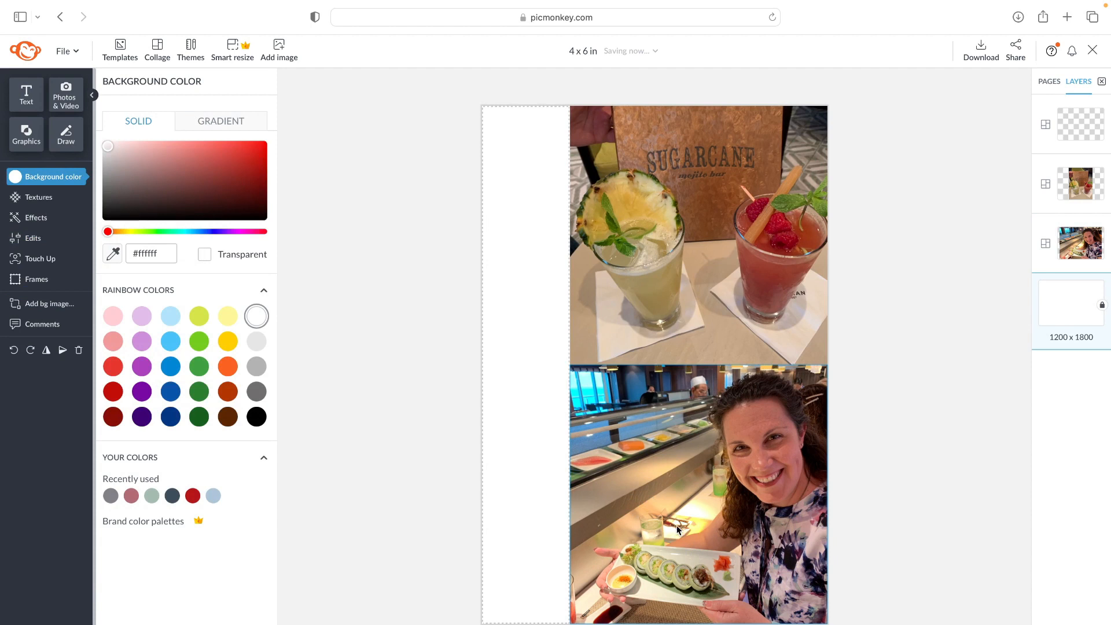
- Reposition the photo in the lower-right cell so the woman's whole face and the sushi plate are both in frame
{"action": "left_click_drag", "start_coordinate": [714, 532], "coordinate": [695, 538]}
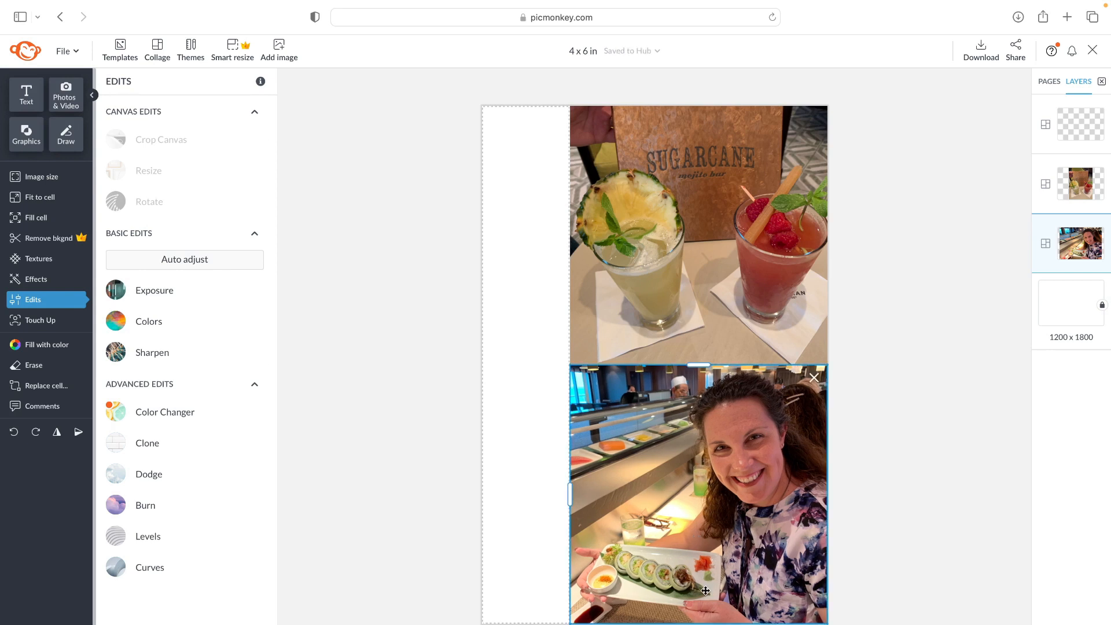
{"action": "left_click_drag", "start_coordinate": [622, 560], "coordinate": [676, 500]}
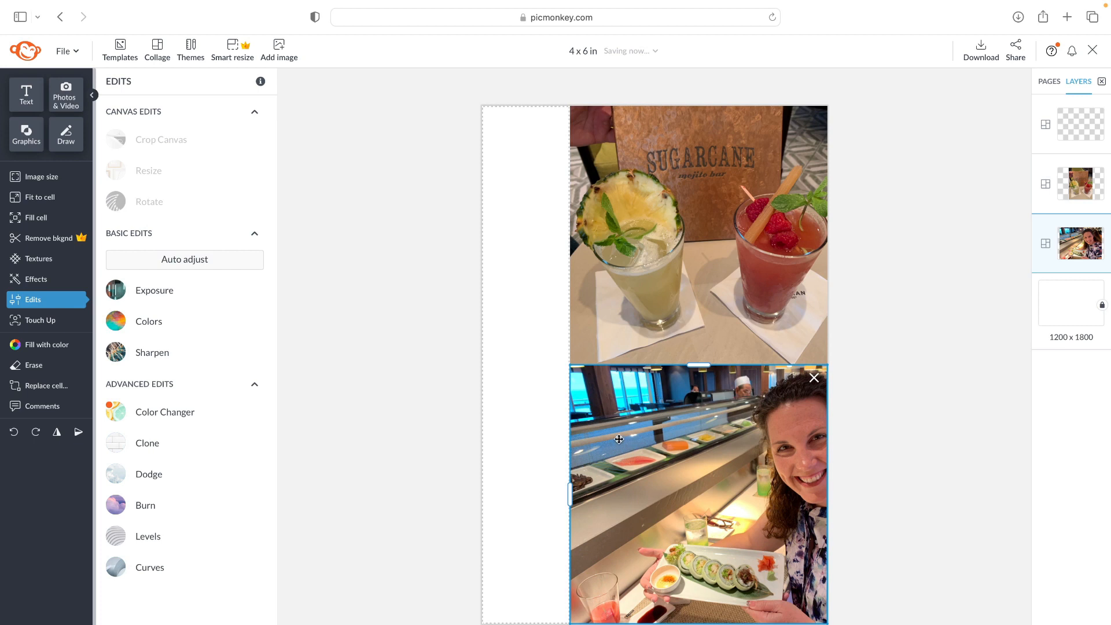
{"action": "mouse_move", "coordinate": [792, 576]}
{"action": "left_mouse_down"}
{"action": "mouse_move", "coordinate": [696, 570]}
{"action": "mouse_move", "coordinate": [775, 569]}
{"action": "left_mouse_up"}
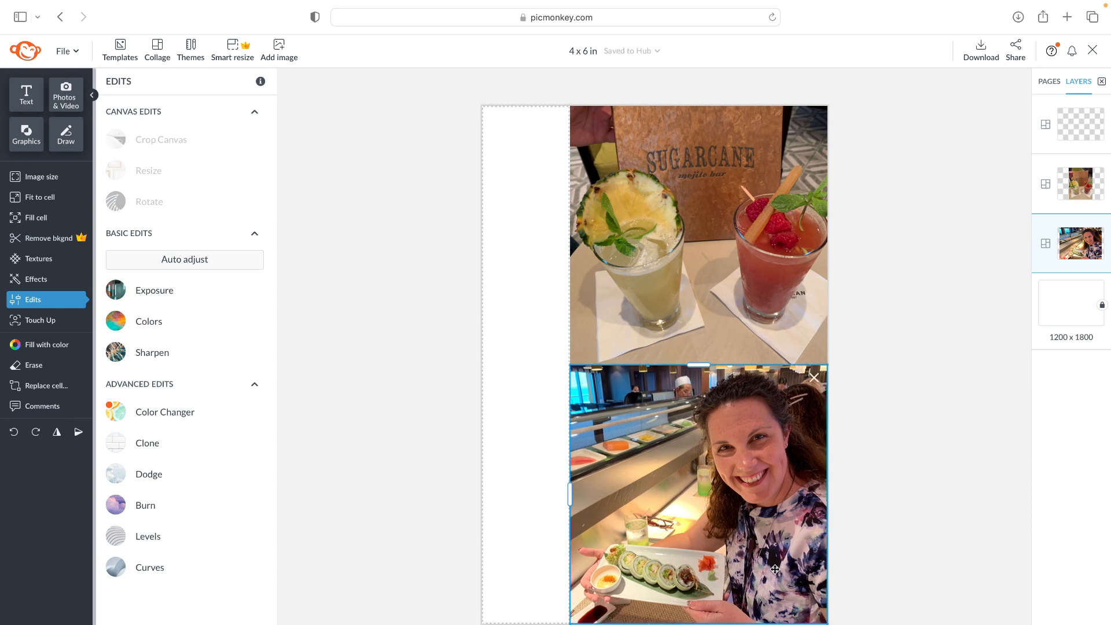
{"action": "left_click_drag", "start_coordinate": [710, 528], "coordinate": [687, 493]}
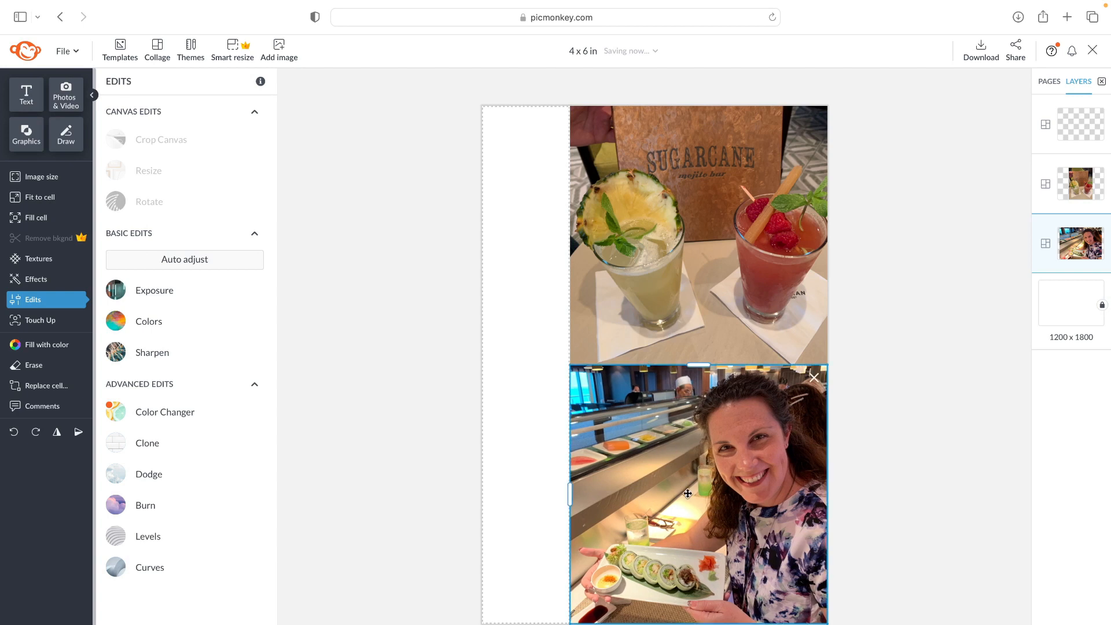
{"action": "left_click", "coordinate": [950, 195]}
- Download the collage of the cocktails and the woman with sushi as a JPG image
{"action": "left_click", "coordinate": [981, 47]}
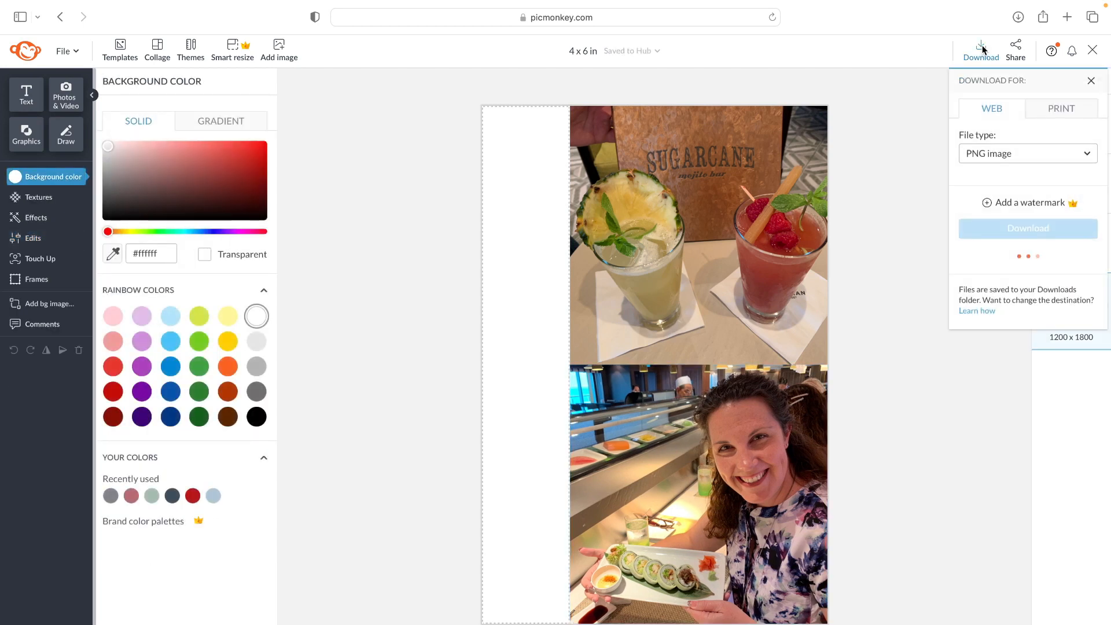
{"action": "left_click", "coordinate": [984, 154]}
{"action": "left_click", "coordinate": [984, 172]}
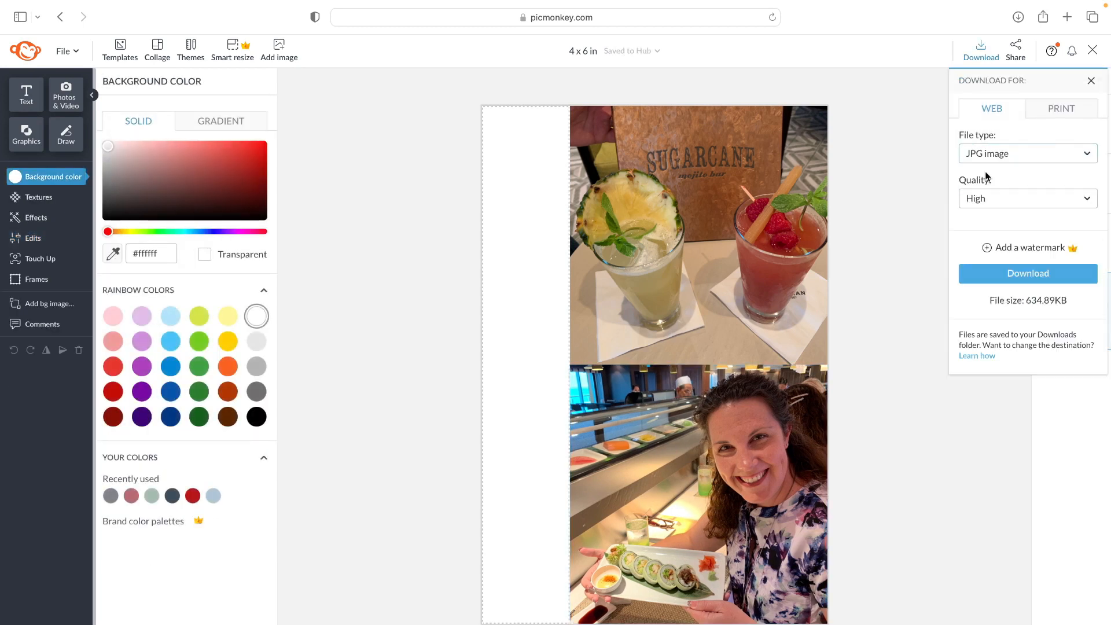
{"action": "left_click", "coordinate": [1024, 275]}
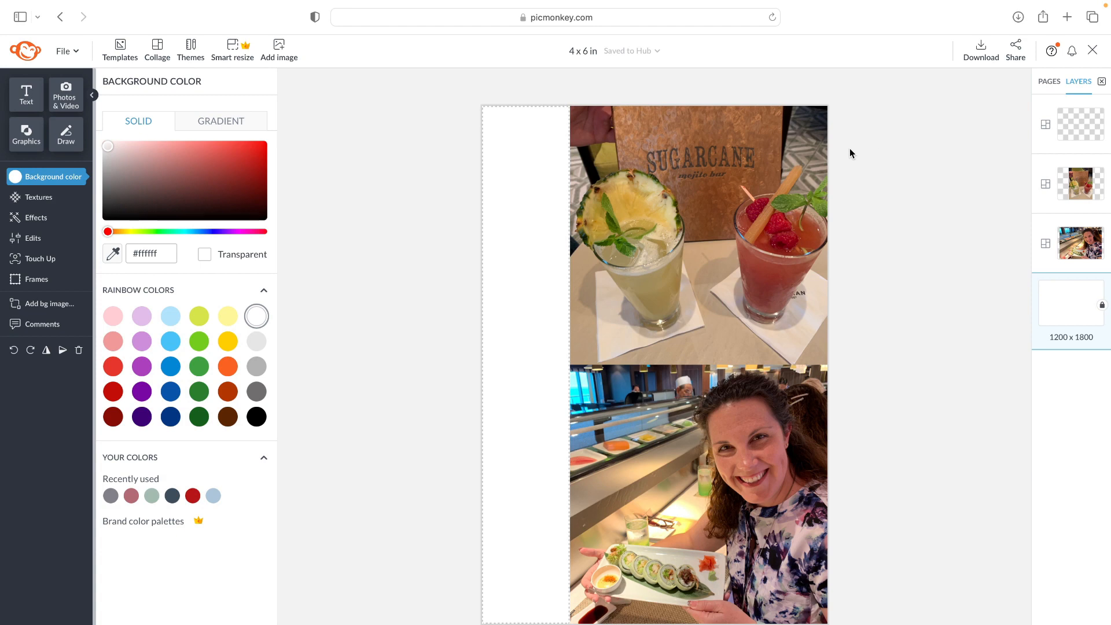
- Replace the cocktail photo with IMG_2690.jpeg from the computer and shift it right to frame the man and his sushi plate
{"action": "right_click", "coordinate": [667, 227]}
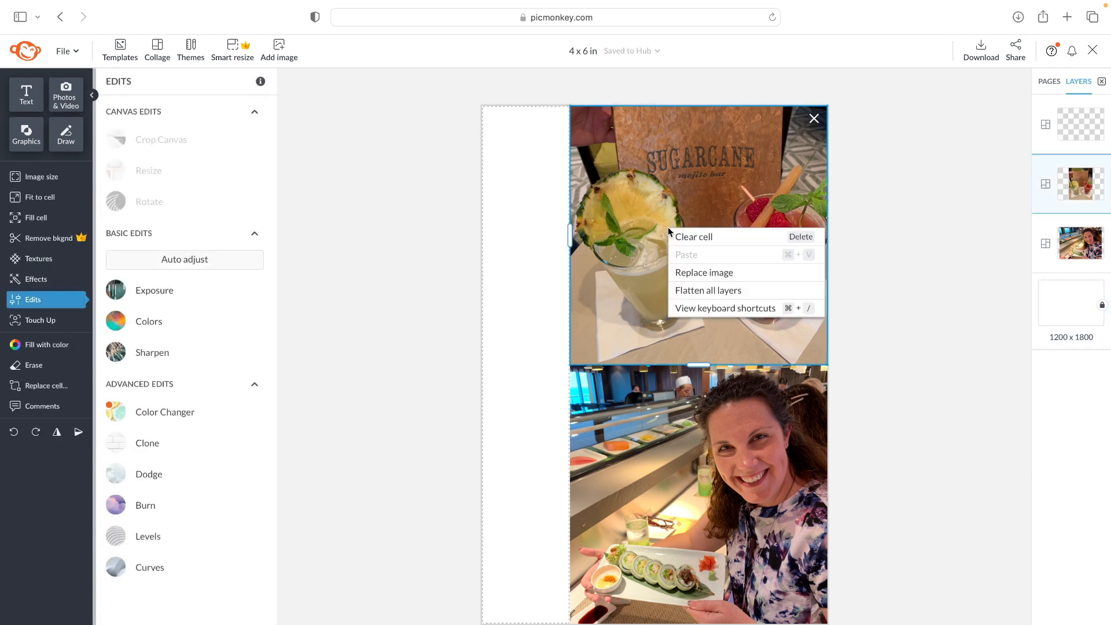
{"action": "left_click", "coordinate": [727, 272]}
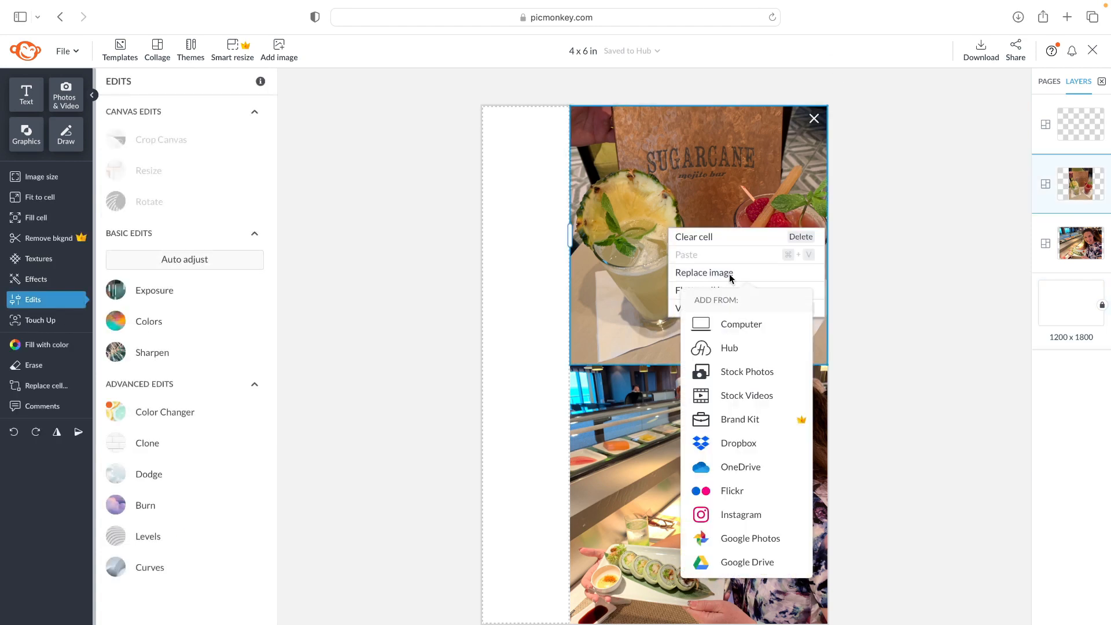
{"action": "left_click", "coordinate": [743, 324]}
{"action": "scroll", "coordinate": [719, 417], "scroll_direction": "down", "scroll_amount": 10}
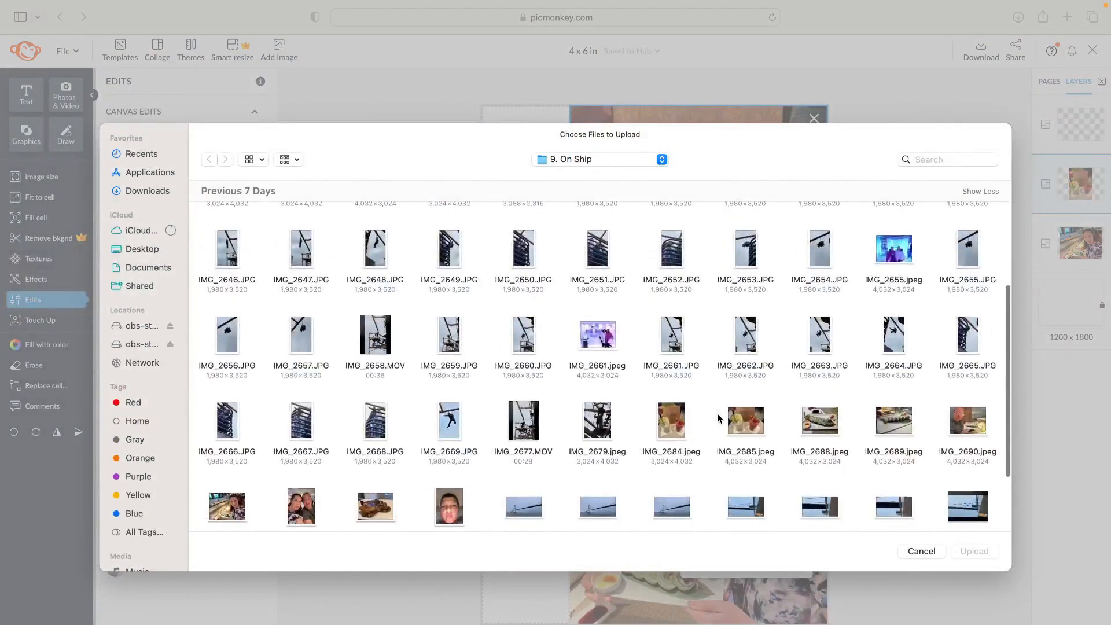
{"action": "scroll", "coordinate": [719, 417], "scroll_direction": "down", "scroll_amount": 2}
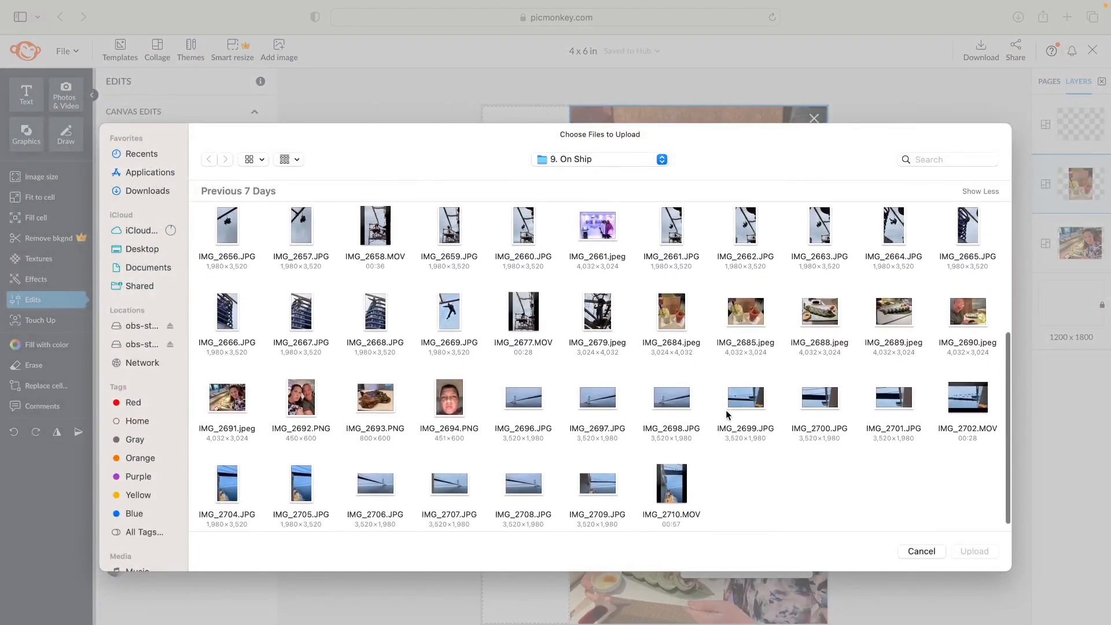
{"action": "left_click", "coordinate": [972, 316]}
{"action": "left_click", "coordinate": [984, 556]}
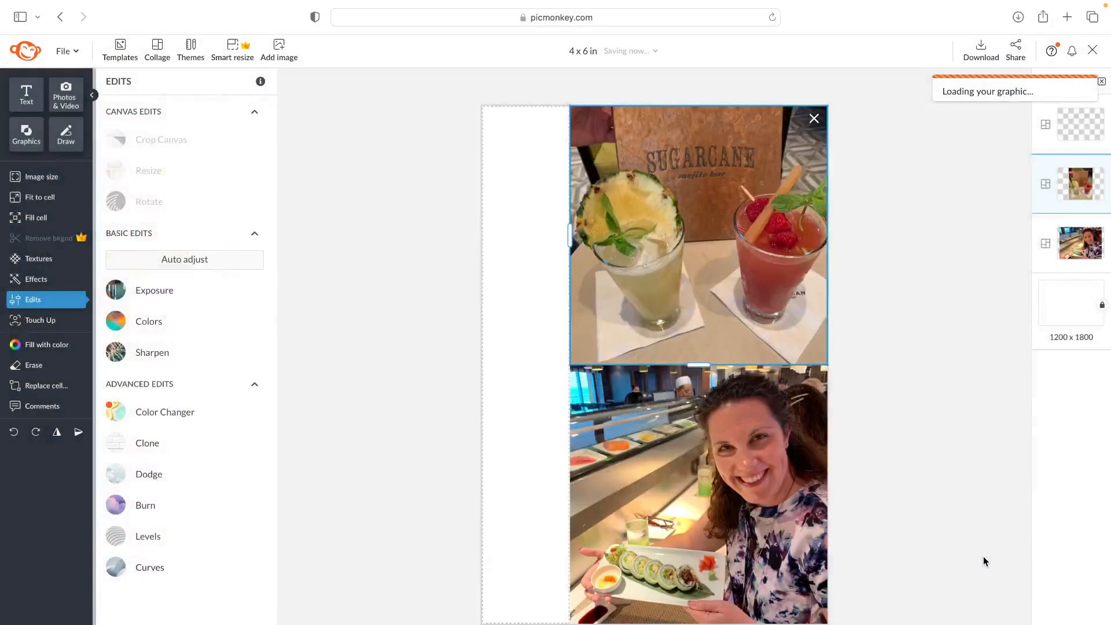
{"action": "left_click_drag", "start_coordinate": [716, 293], "coordinate": [766, 295]}
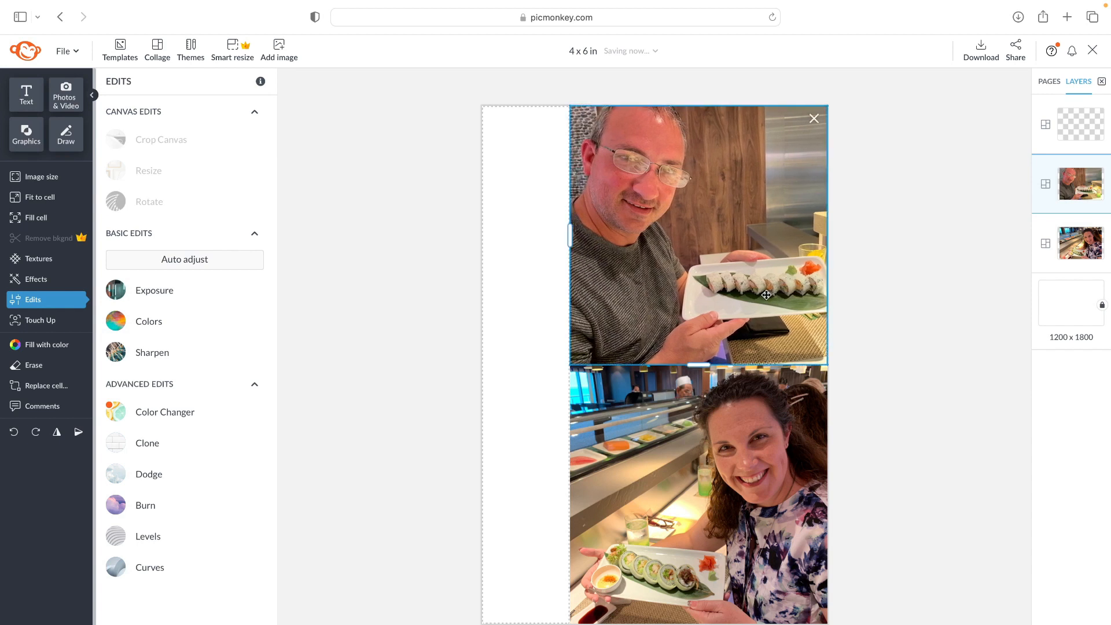
- Replace the lower-right photo with IMG_2692.PNG from the computer and shift it slightly down to give the couple's heads more room
{"action": "left_click", "coordinate": [751, 568]}
{"action": "right_click", "coordinate": [743, 550]}
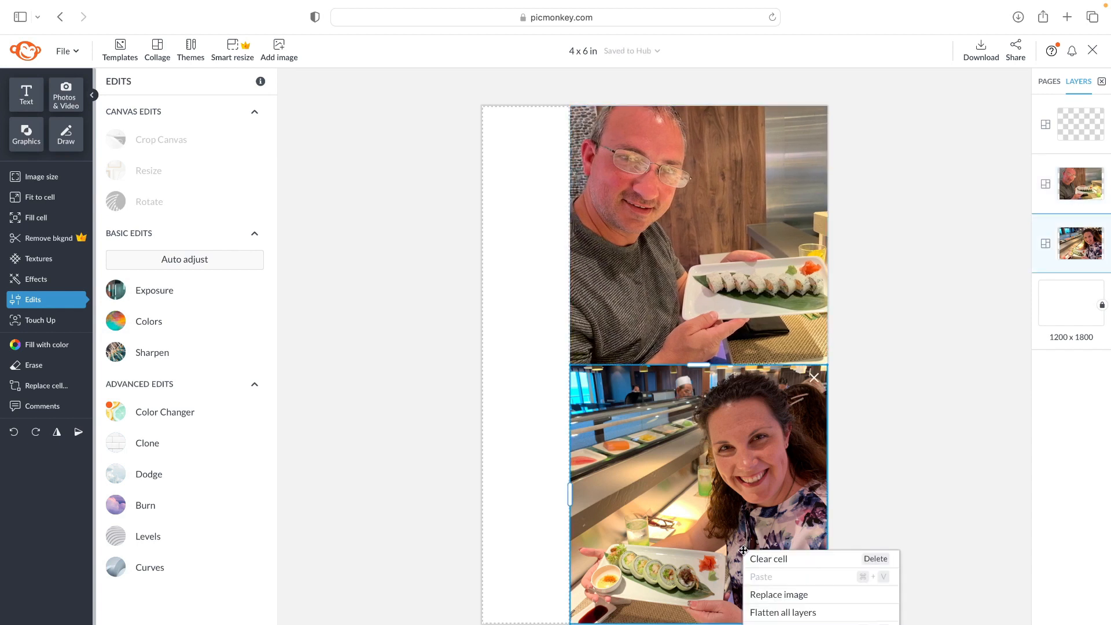
{"action": "mouse_move", "coordinate": [769, 594]}
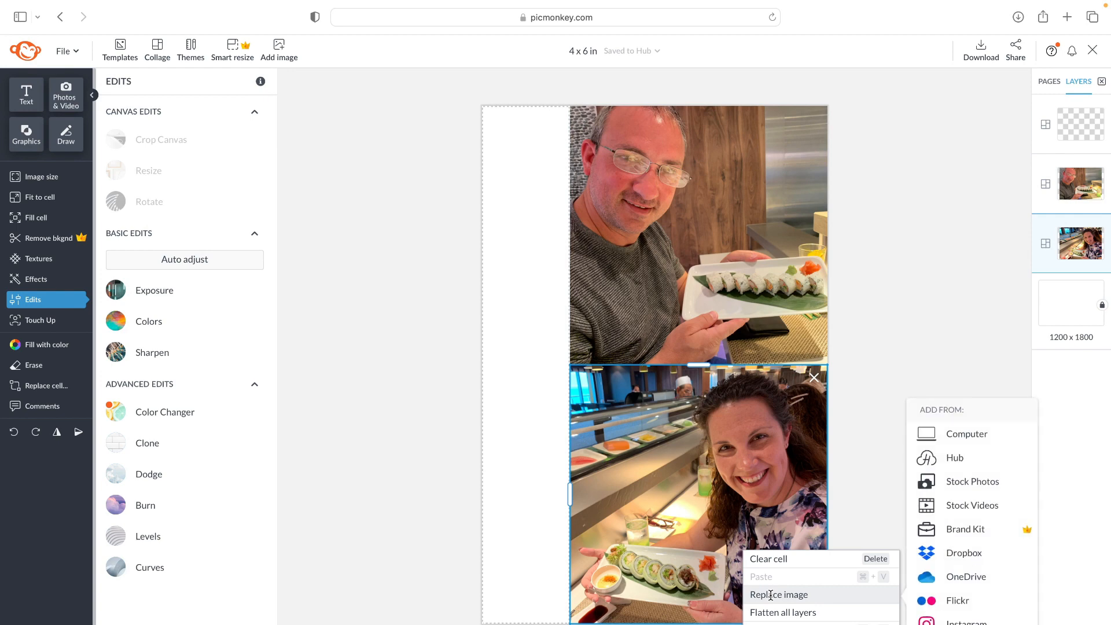
{"action": "left_click", "coordinate": [966, 435]}
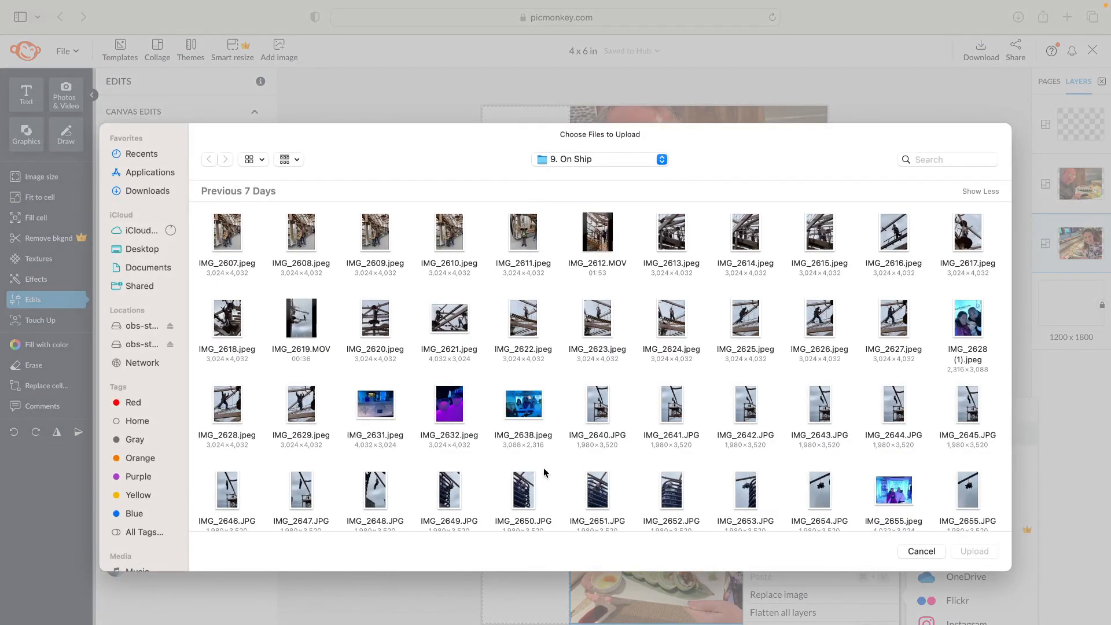
{"action": "scroll", "coordinate": [544, 472], "scroll_direction": "down", "scroll_amount": 10}
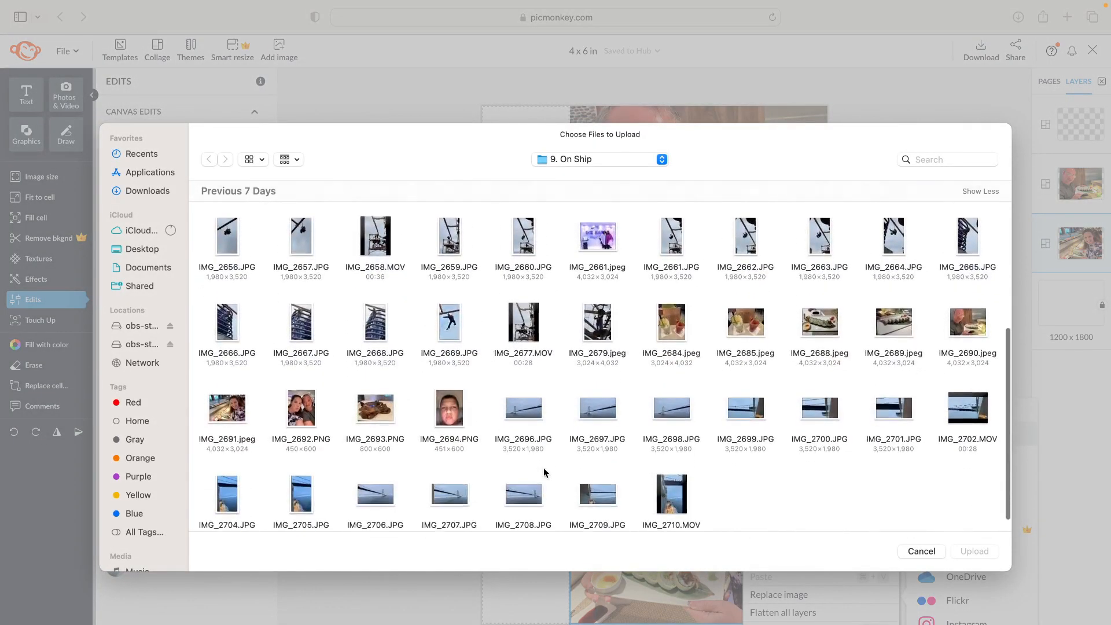
{"action": "scroll", "coordinate": [544, 473], "scroll_direction": "down", "scroll_amount": 1}
{"action": "double_click", "coordinate": [301, 386]}
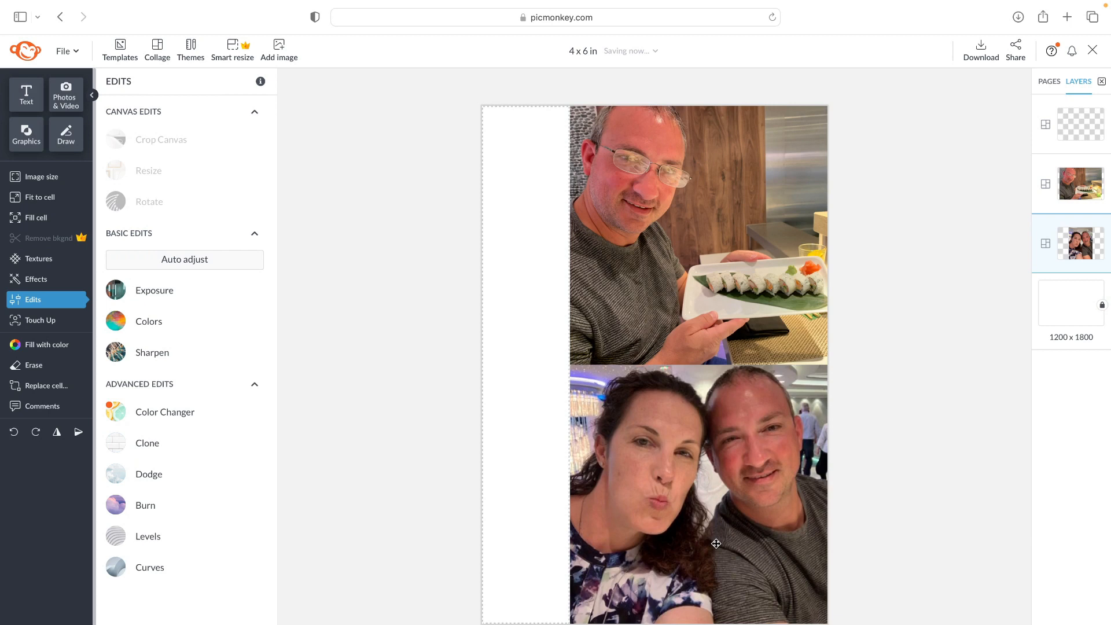
{"action": "left_click_drag", "start_coordinate": [717, 546], "coordinate": [724, 556]}
{"action": "left_click", "coordinate": [926, 530]}
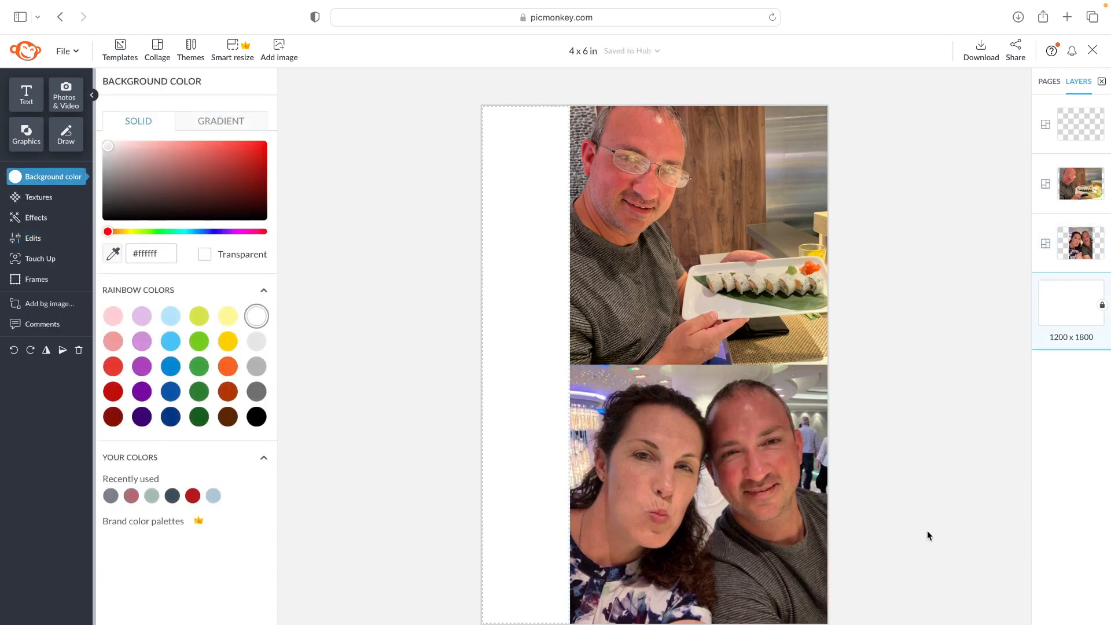
- Download the collage of the man with sushi and the couple's selfie as a JPG image
{"action": "left_click", "coordinate": [984, 50]}
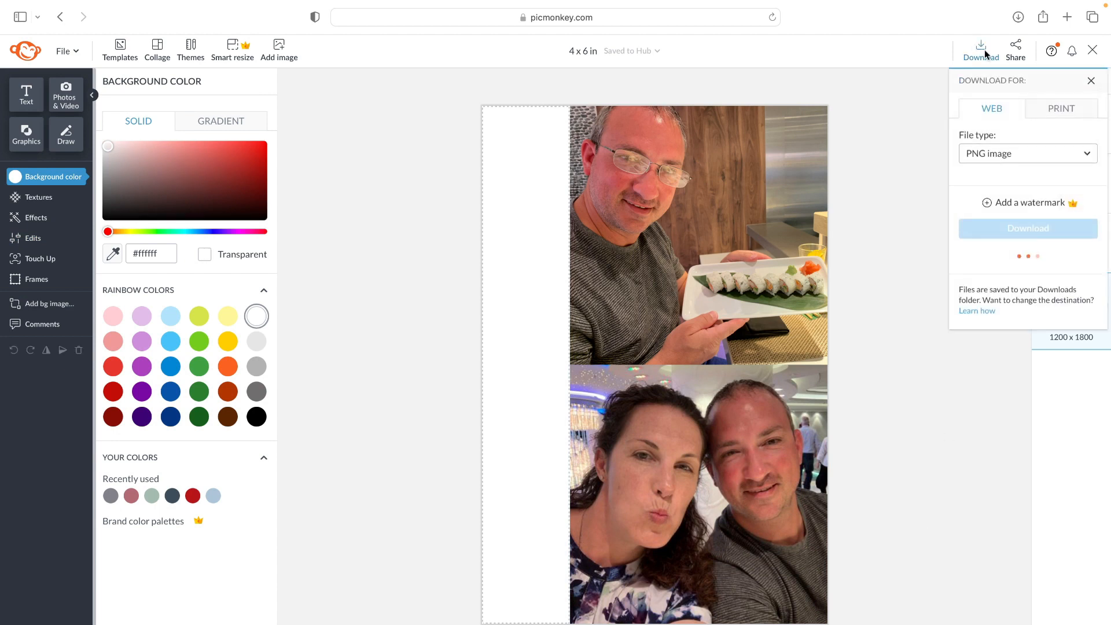
{"action": "left_click", "coordinate": [989, 153]}
{"action": "left_click", "coordinate": [990, 173]}
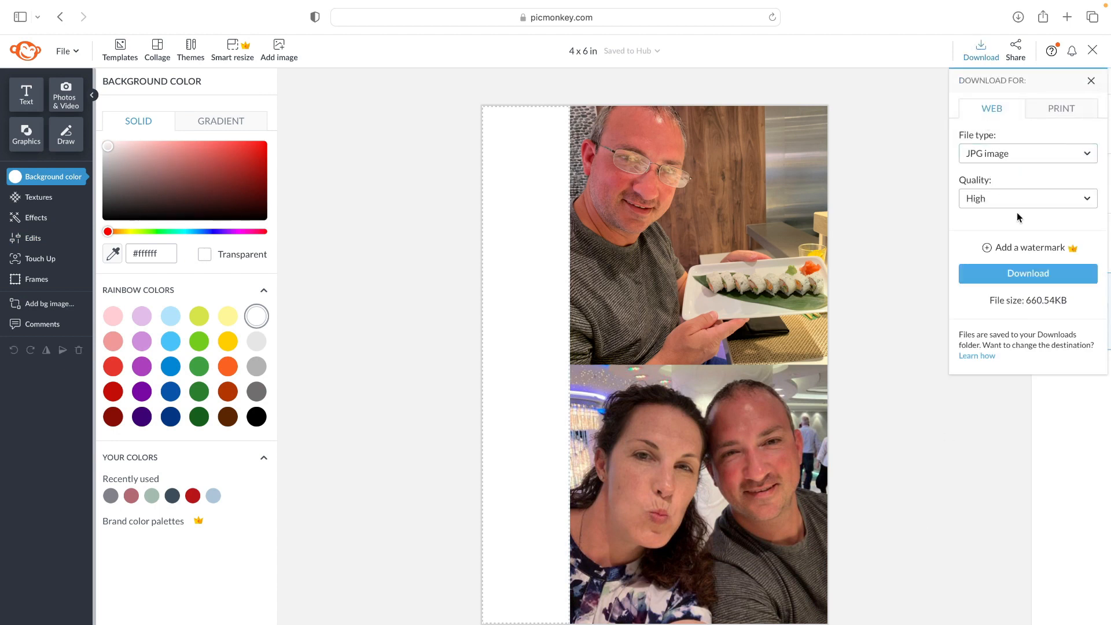
{"action": "left_click", "coordinate": [1050, 278]}
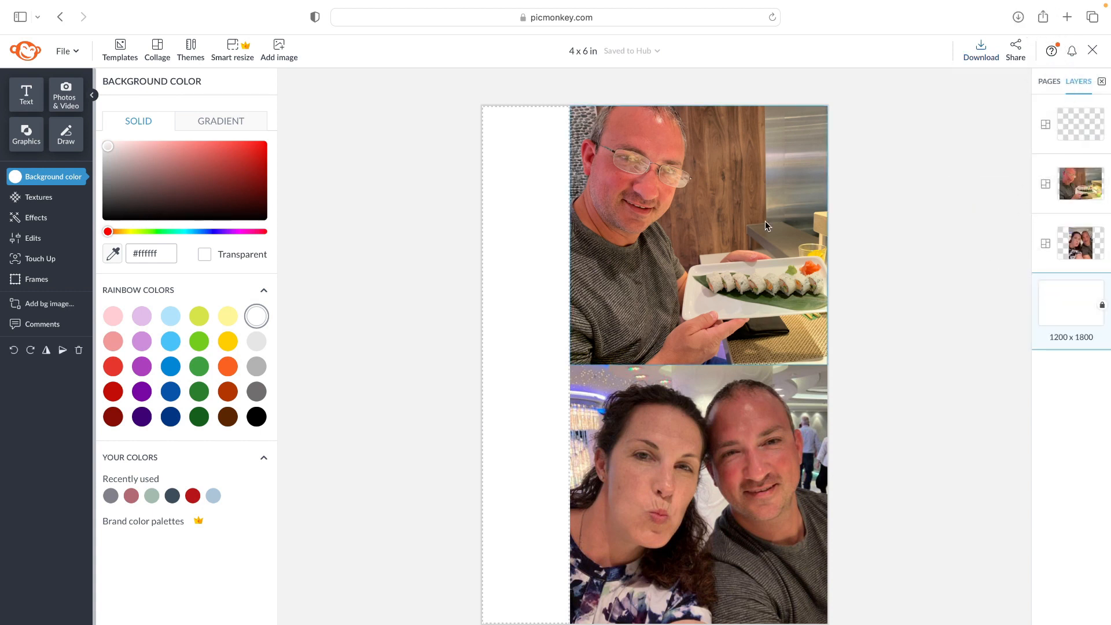
- Replace the upper-right photo with IMG_2638.jpeg from the computer and shift it right to show the foreground man's full face
{"action": "right_click", "coordinate": [702, 231]}
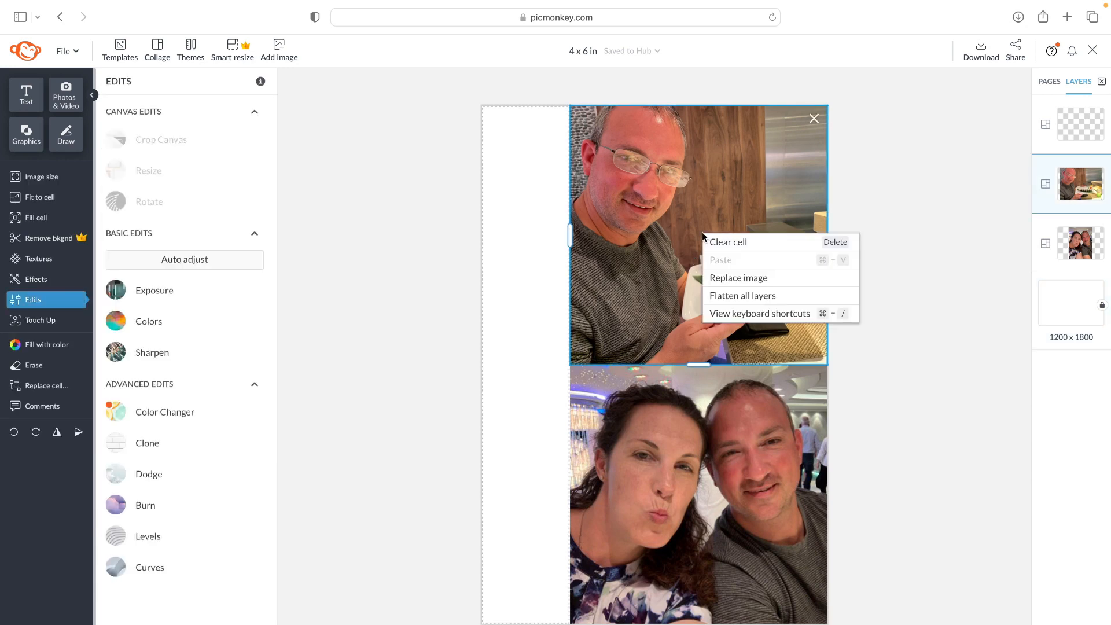
{"action": "left_click", "coordinate": [757, 277]}
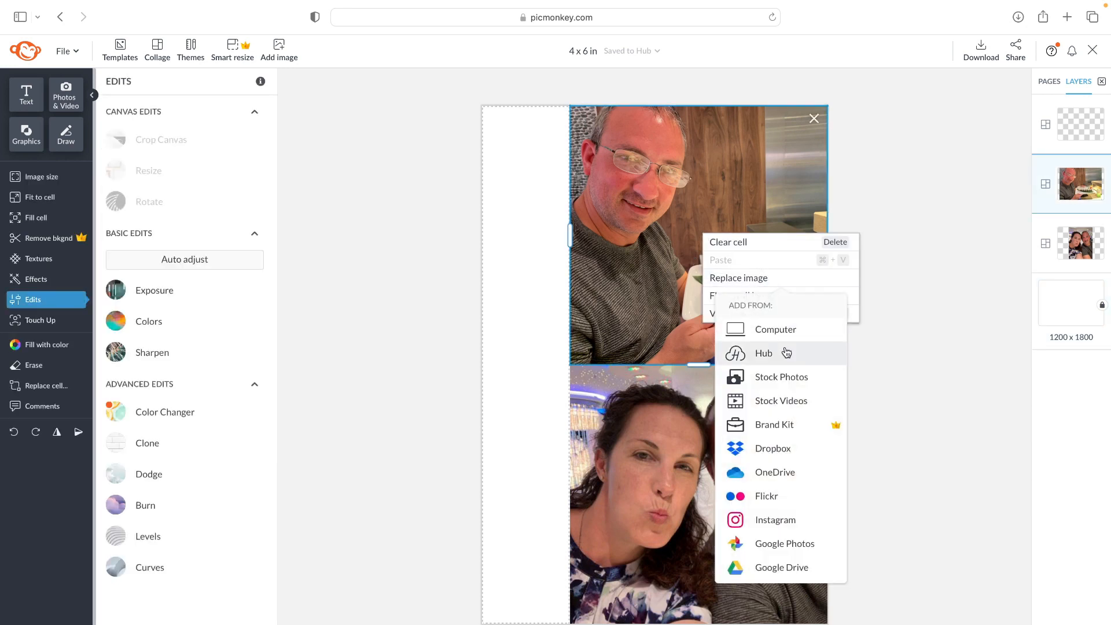
{"action": "left_click", "coordinate": [786, 328]}
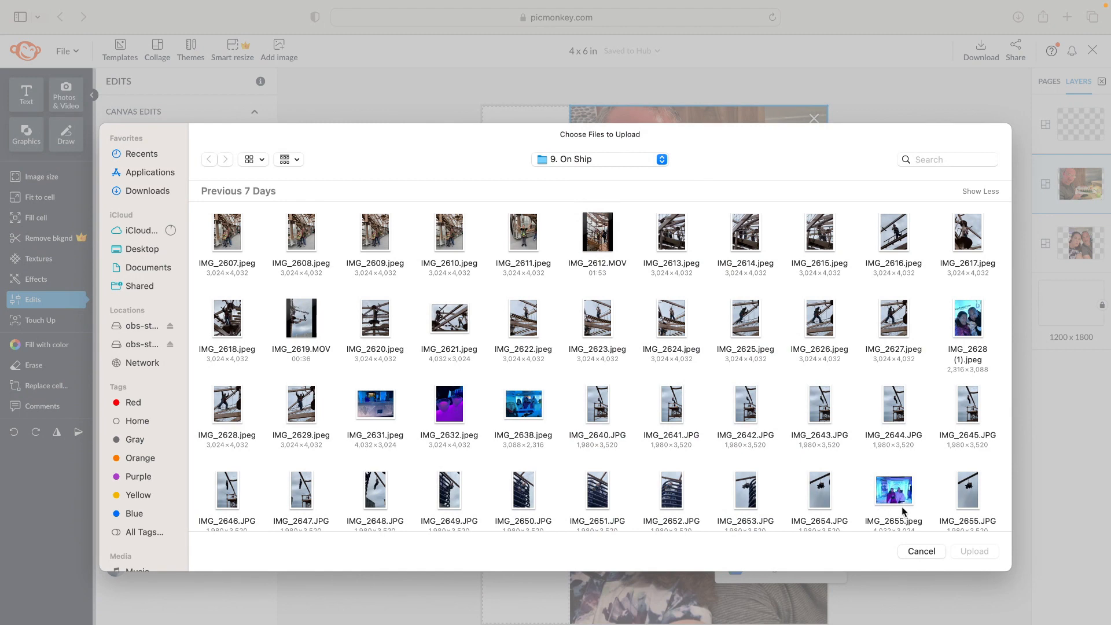
{"action": "scroll", "coordinate": [595, 436], "scroll_direction": "down", "scroll_amount": 2}
{"action": "left_click", "coordinate": [529, 354]}
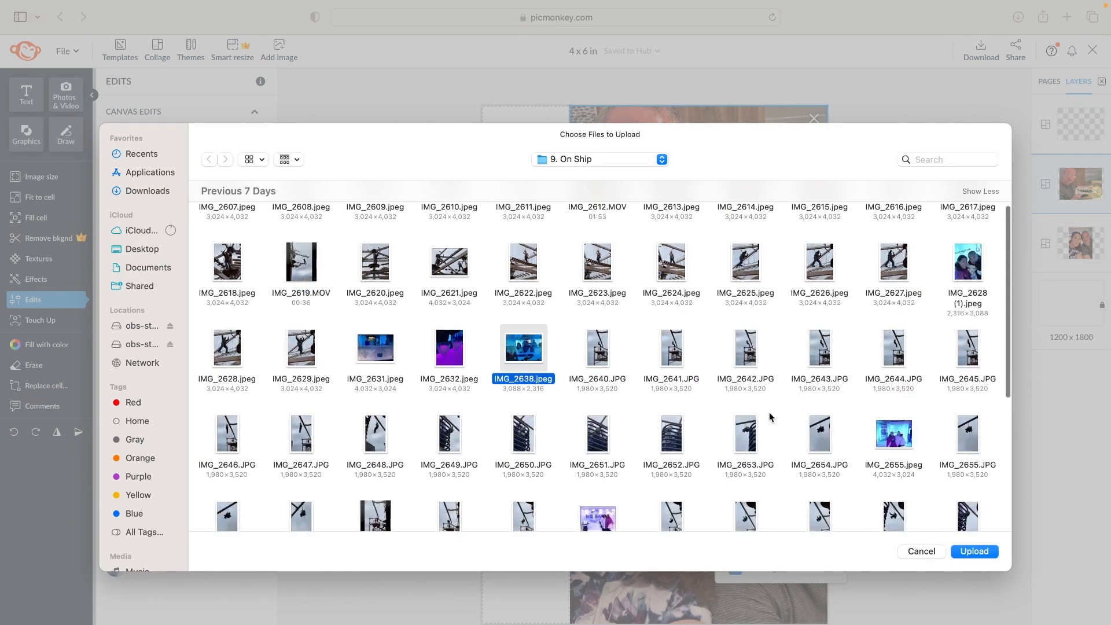
{"action": "left_click", "coordinate": [989, 556]}
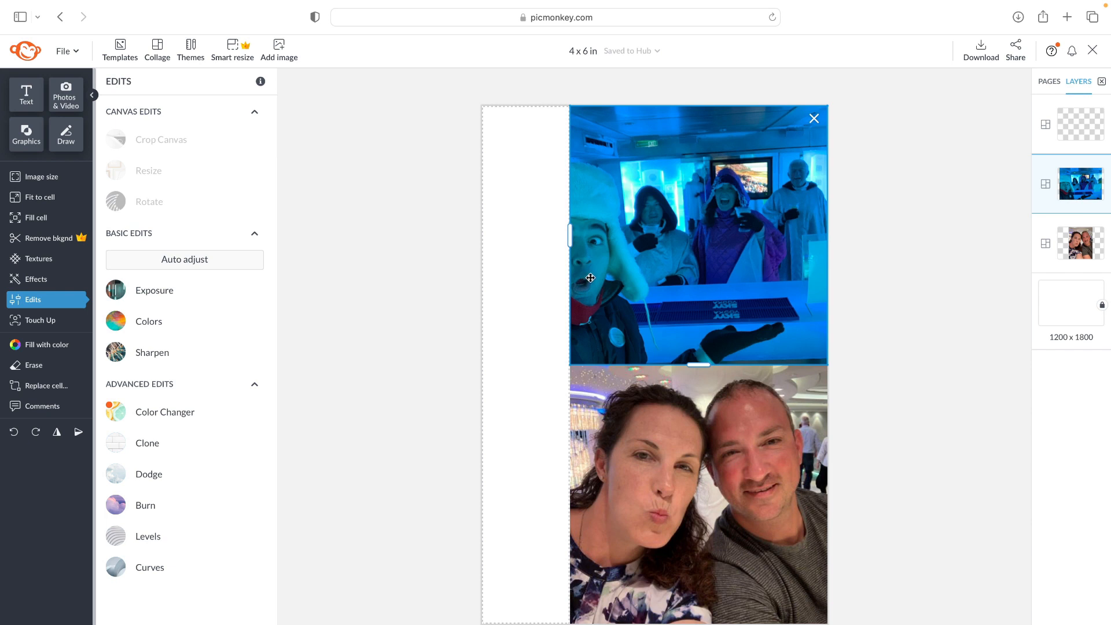
{"action": "left_click_drag", "start_coordinate": [640, 286], "coordinate": [700, 281]}
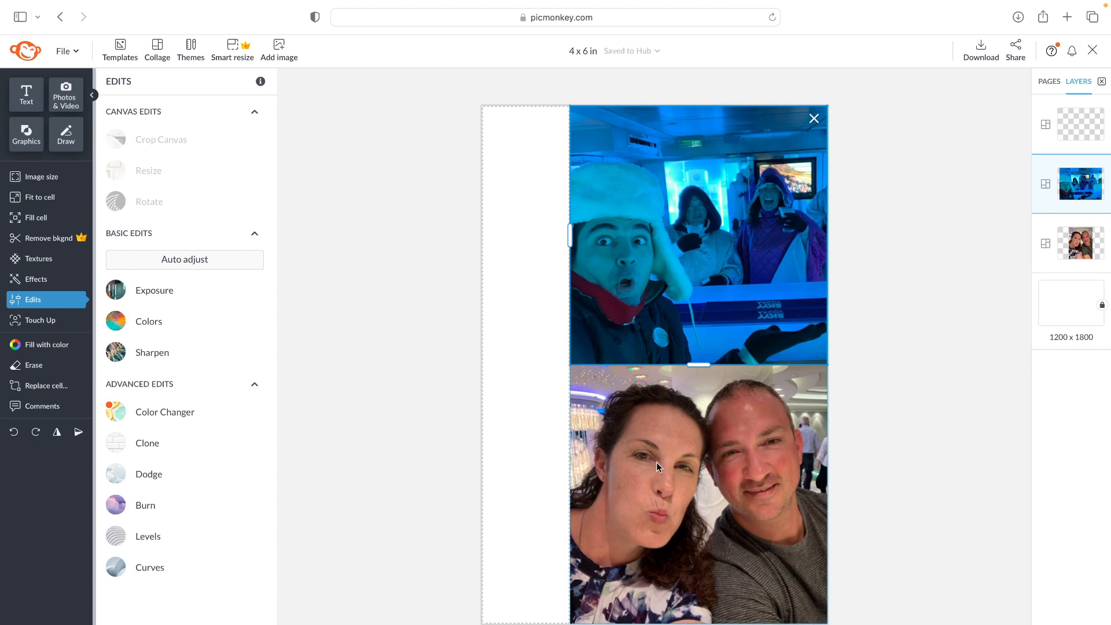
- Replace the lower-right photo with the couple's Norwegian Cruise Line ice-bar selfie from the computer, framing both faces and the sign
{"action": "right_click", "coordinate": [697, 512]}
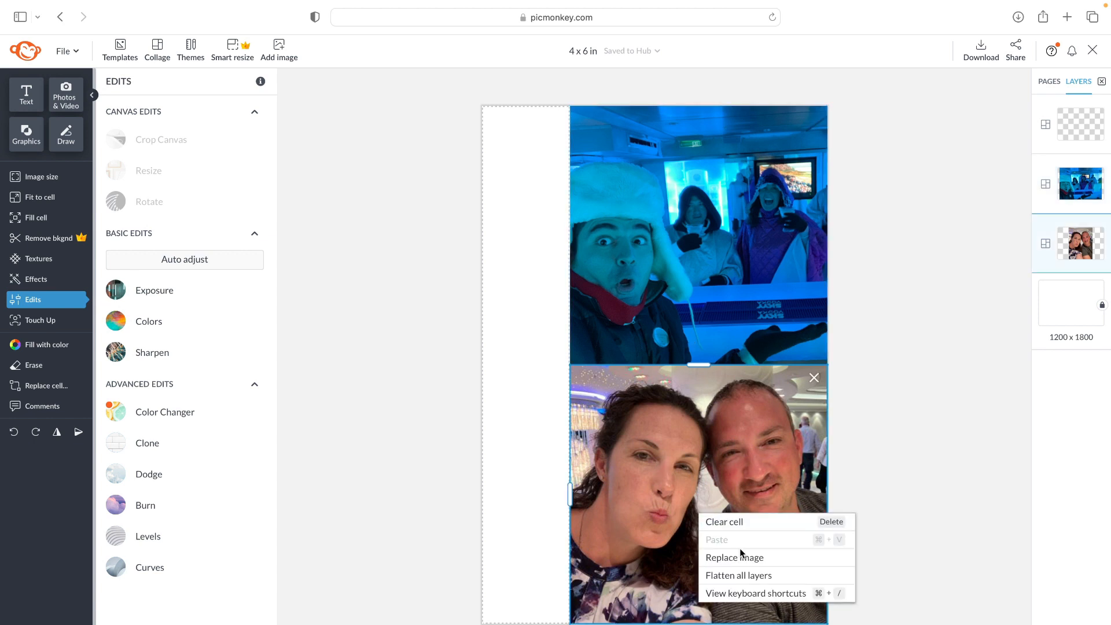
{"action": "mouse_move", "coordinate": [744, 558]}
{"action": "left_click", "coordinate": [922, 434]}
{"action": "mouse_move", "coordinate": [771, 531]}
{"action": "left_mouse_down"}
{"action": "mouse_move", "coordinate": [773, 559]}
{"action": "mouse_move", "coordinate": [773, 547]}
{"action": "left_mouse_up"}
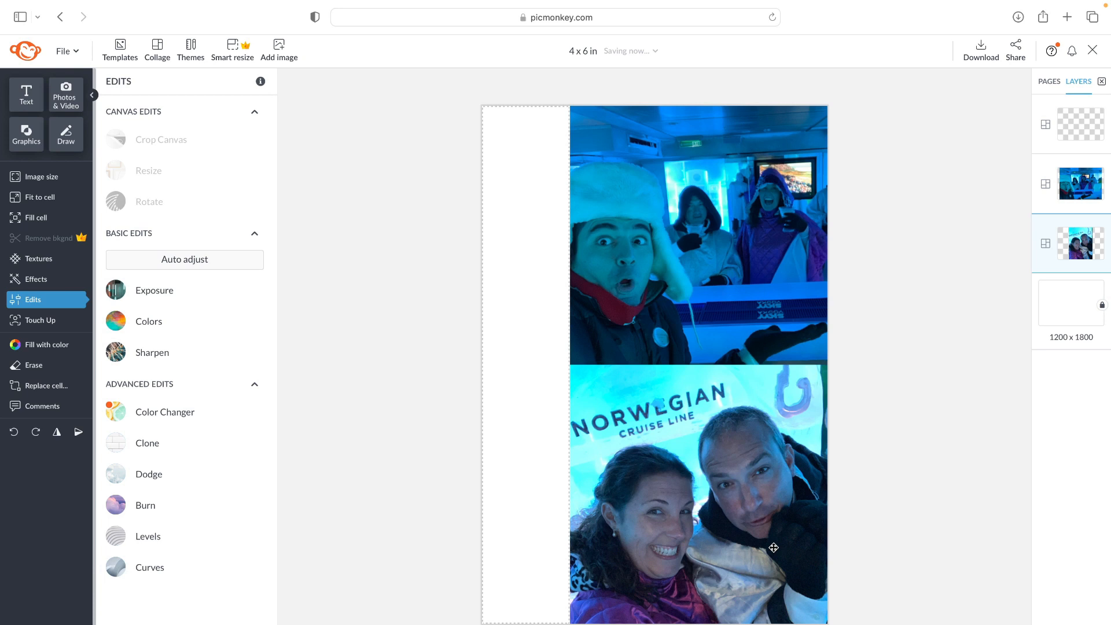
{"action": "left_click_drag", "start_coordinate": [773, 547], "coordinate": [773, 546]}
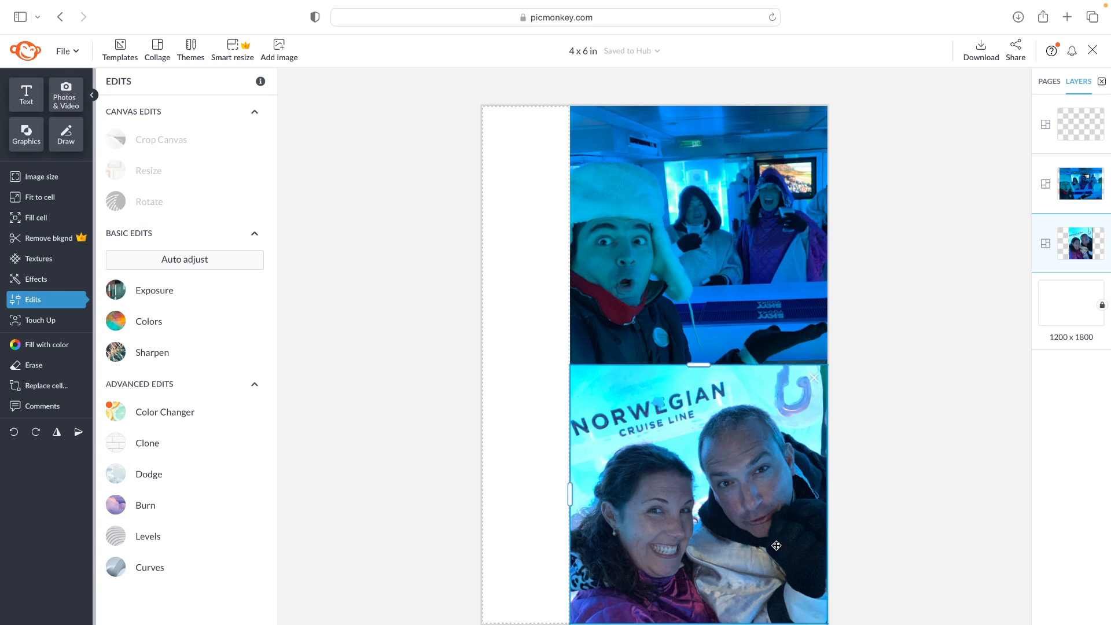
{"action": "left_click", "coordinate": [938, 456]}
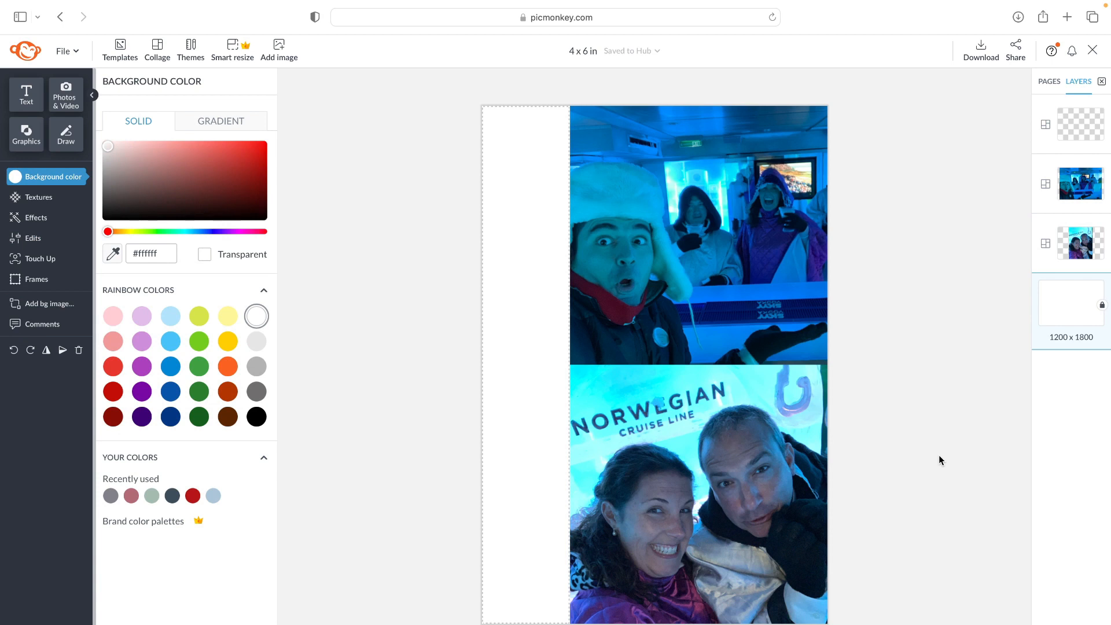
- Download the collage of the two blue-lit ice-bar photos as a JPG image
{"action": "left_click", "coordinate": [987, 46]}
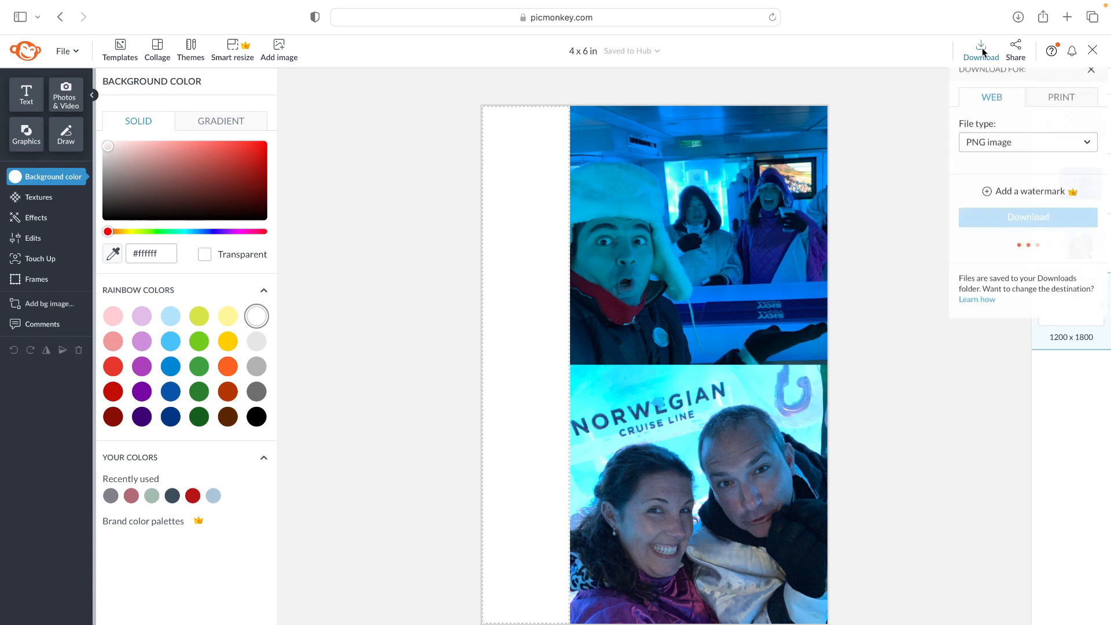
{"action": "left_click", "coordinate": [992, 153]}
{"action": "left_click", "coordinate": [999, 174]}
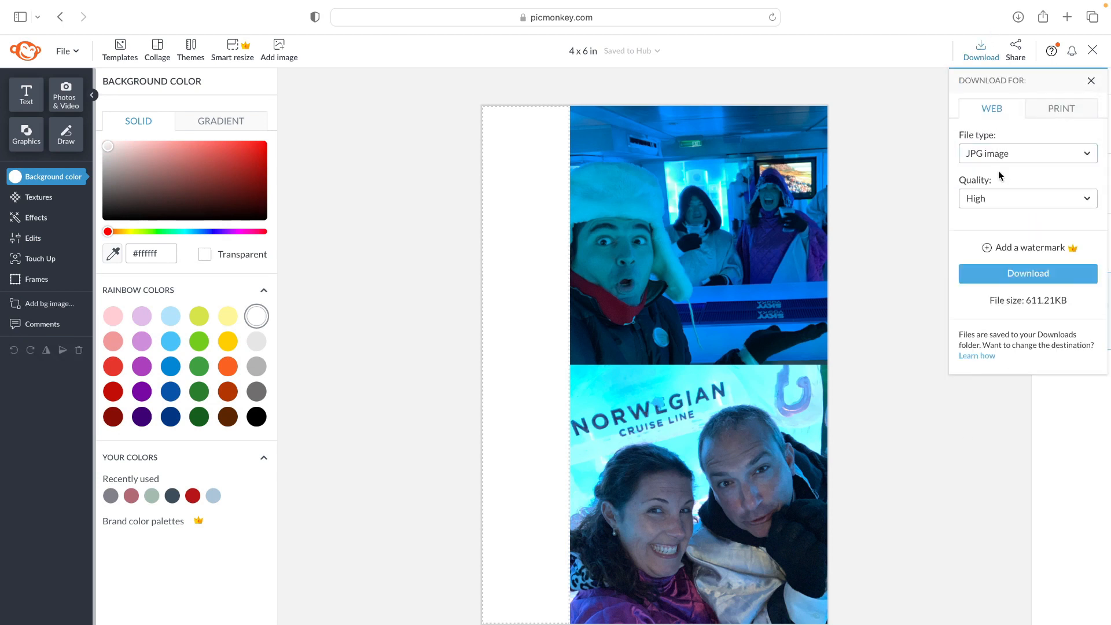
{"action": "left_click", "coordinate": [1025, 274]}
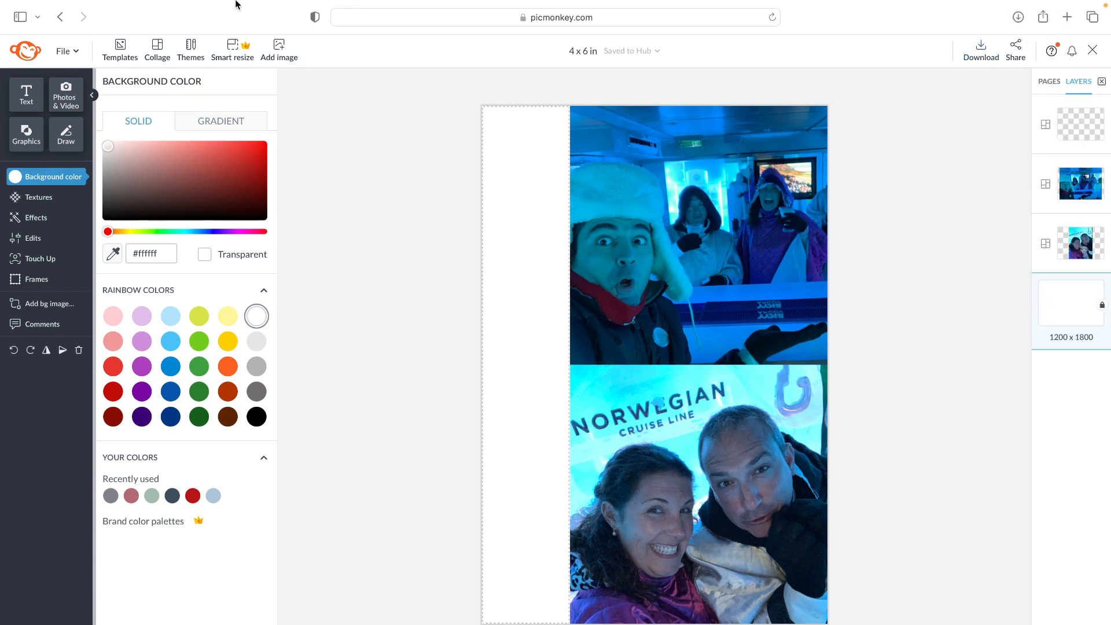
- Close the browser window and examine the saved collage JPGs in Finder's Downloads folder, briefly at full screen
{"action": "mouse_move", "coordinate": [237, 4]}
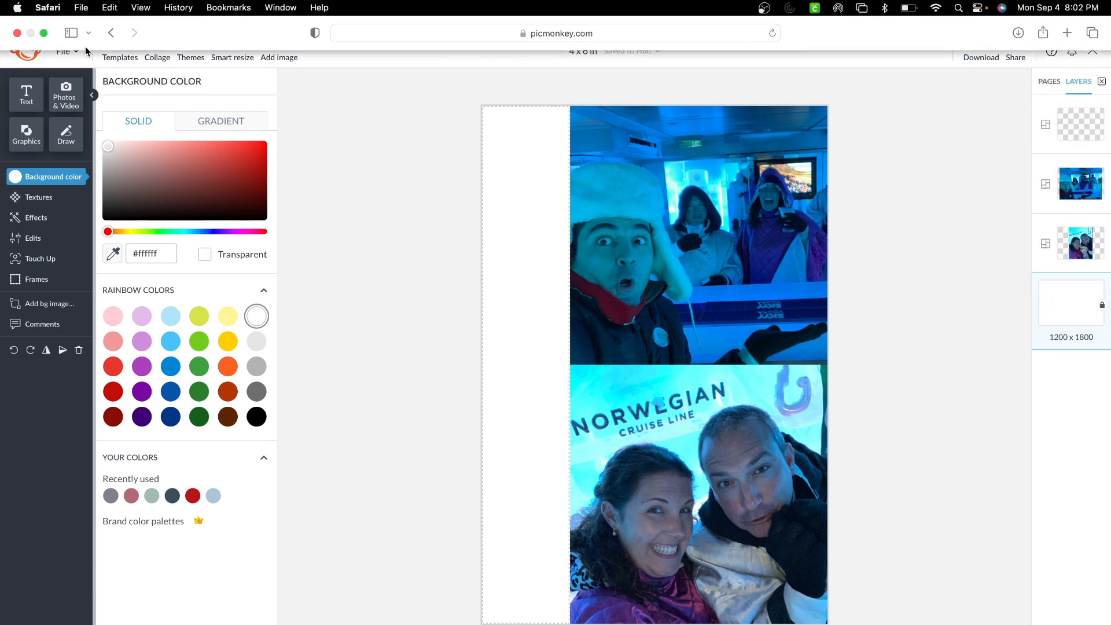
{"action": "left_click", "coordinate": [17, 38]}
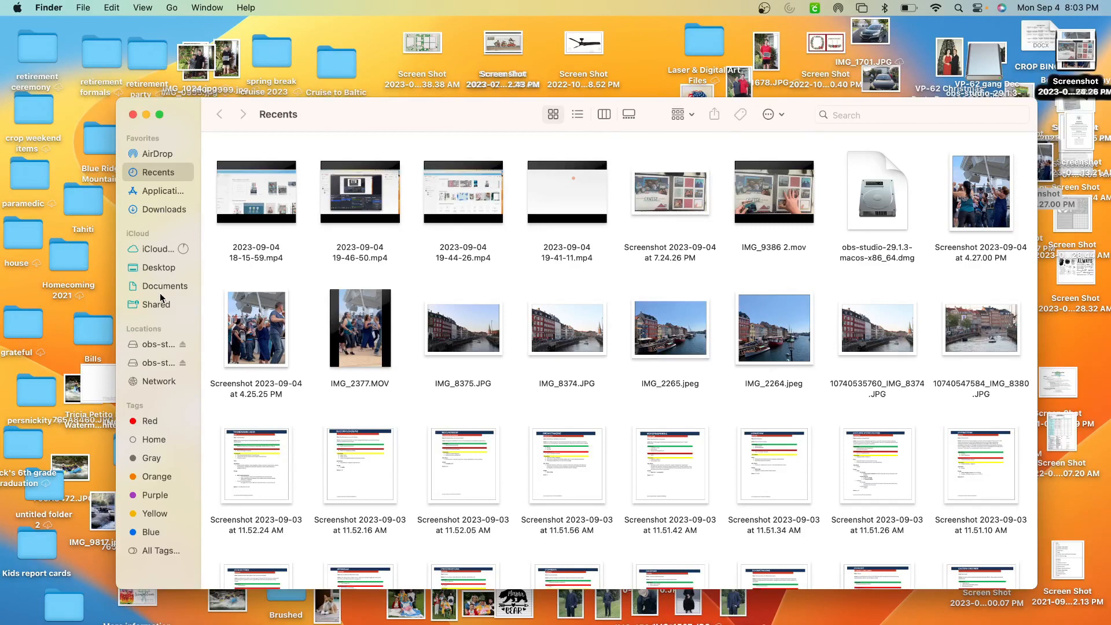
{"action": "left_click", "coordinate": [171, 210]}
{"action": "scroll", "coordinate": [504, 302], "scroll_direction": "up", "scroll_amount": 2}
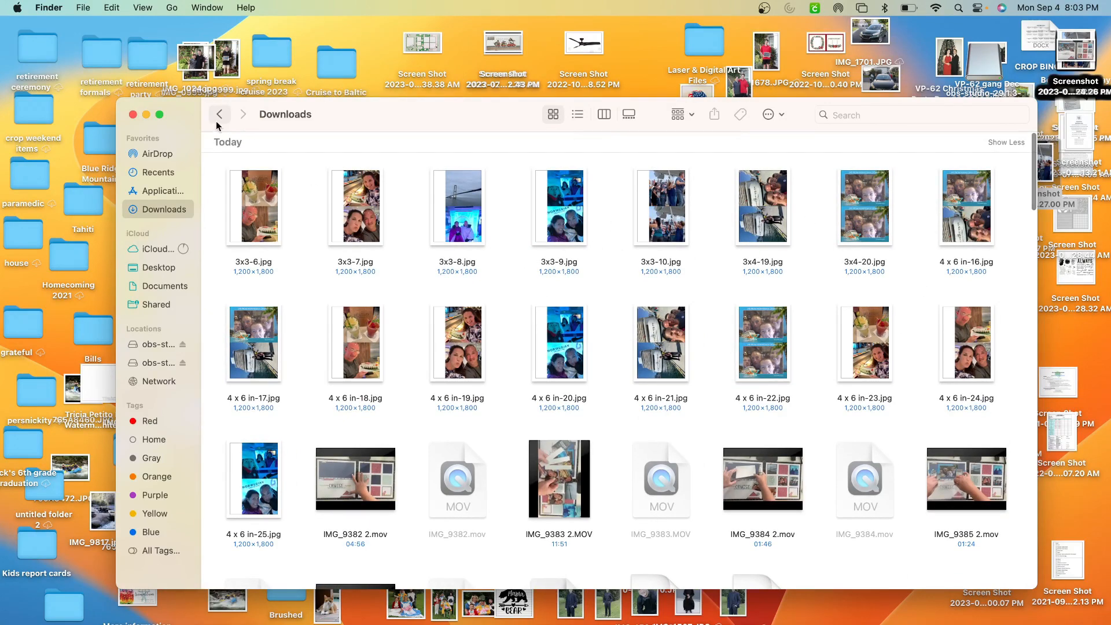
{"action": "left_click", "coordinate": [159, 115]}
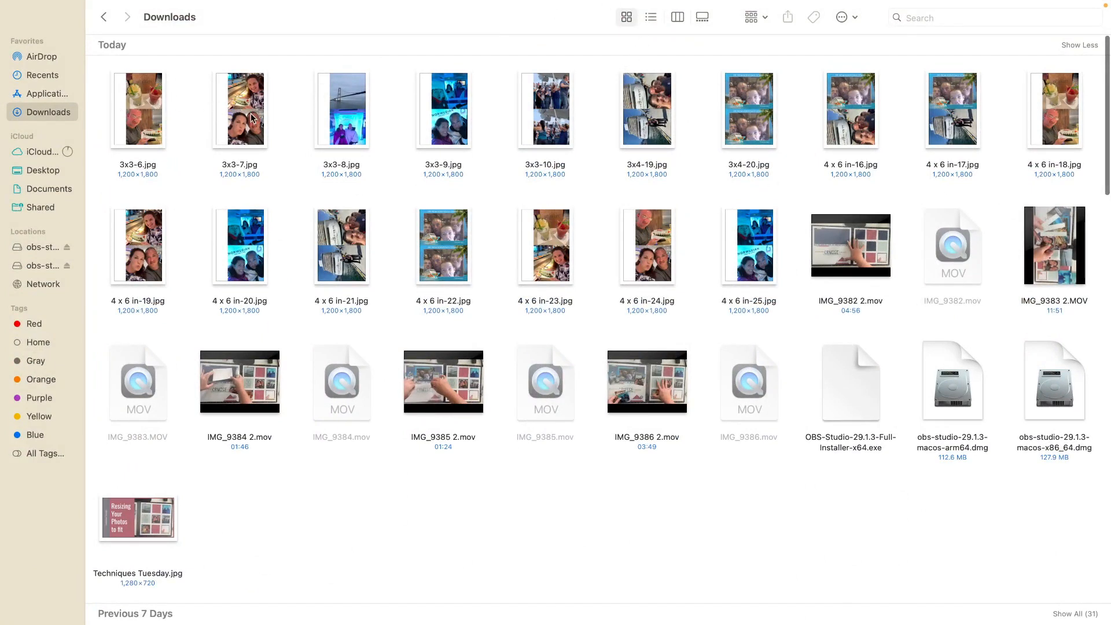
{"action": "left_click", "coordinate": [43, 32]}
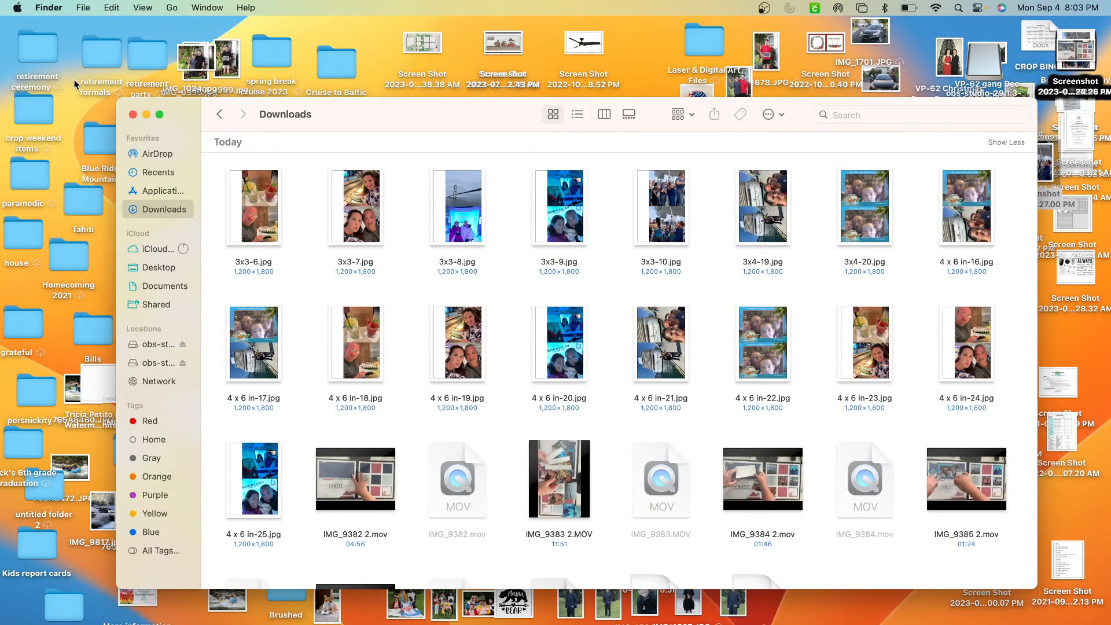